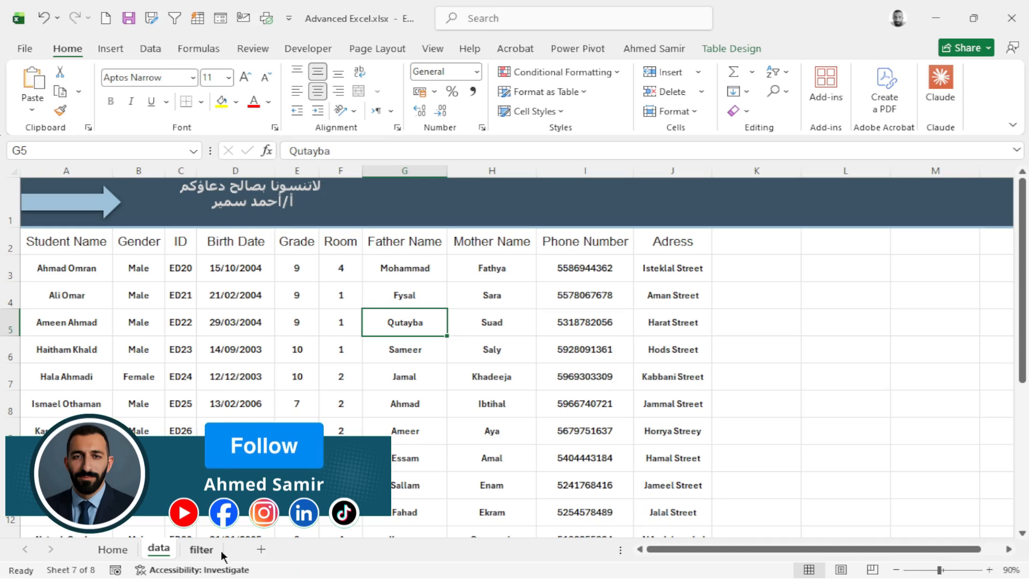
Enter a student's first name in cell A2 of the filter sheet as the search value.
left_click(201, 550)
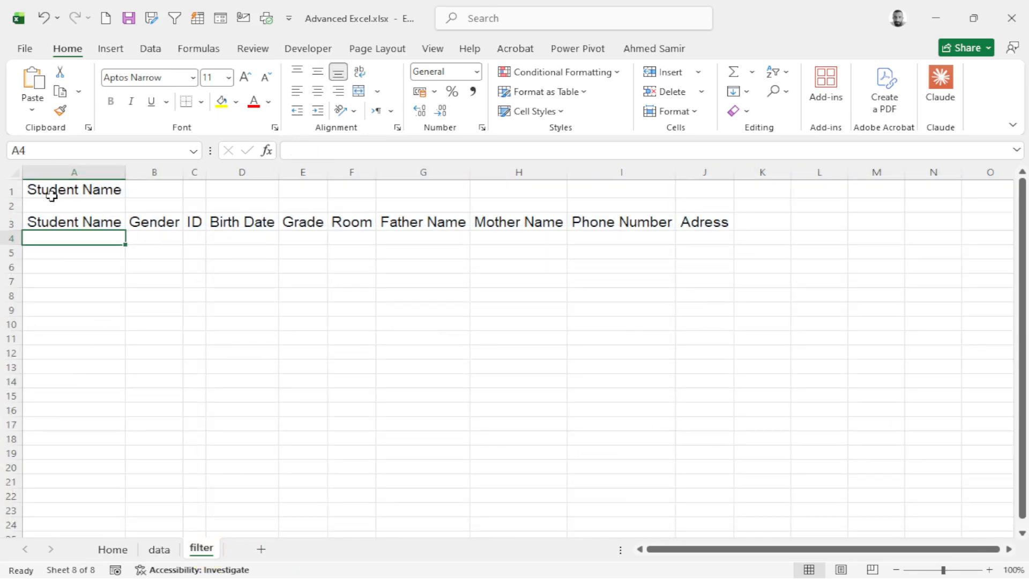
left_click(52, 215)
left_click(52, 247)
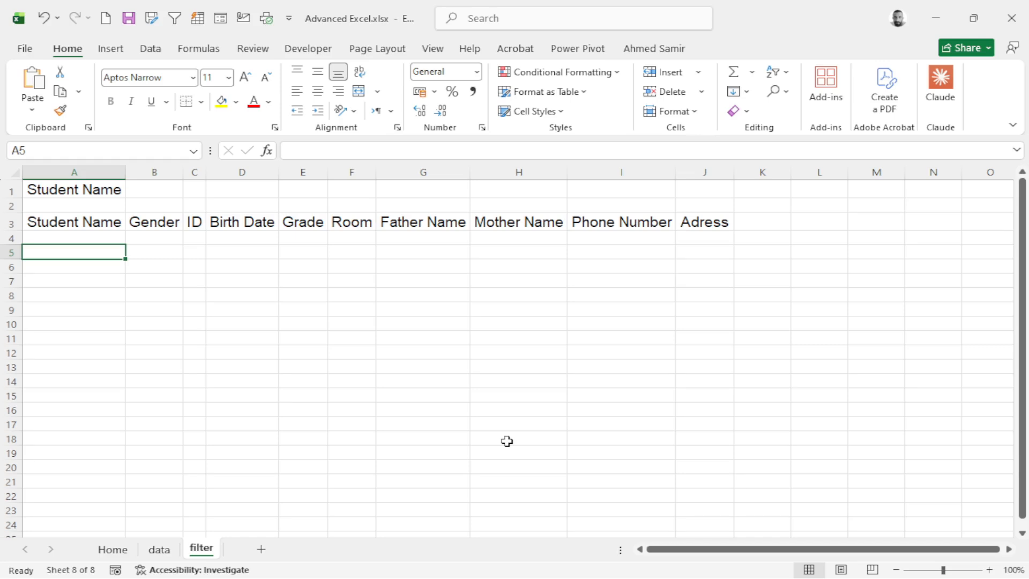
key("Right")
key("Up")
key("Right")
key("Up")
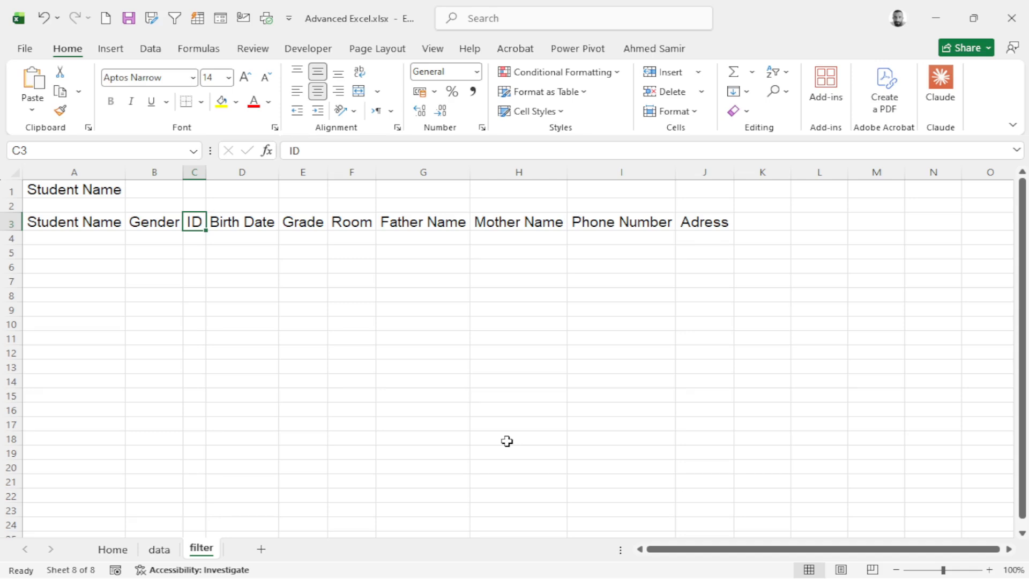
key("Up")
key("Left")
key("Left")
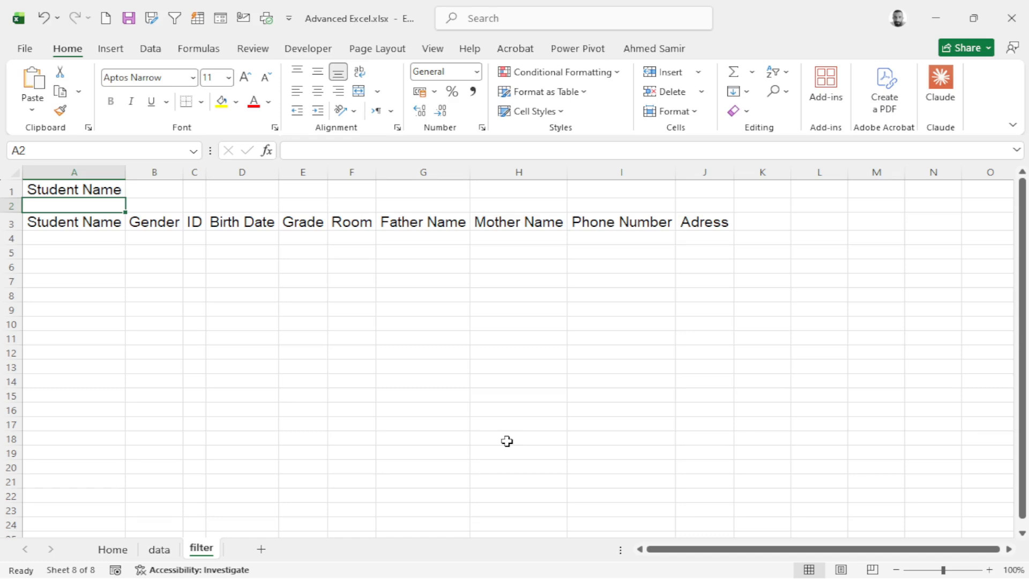
type("ahmad")
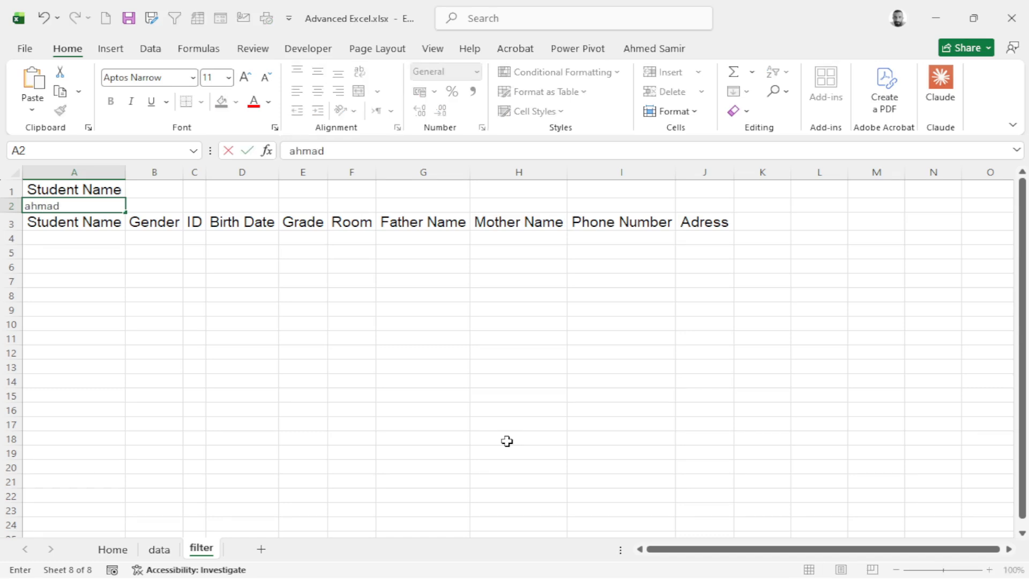
key("Return")
key("Return")
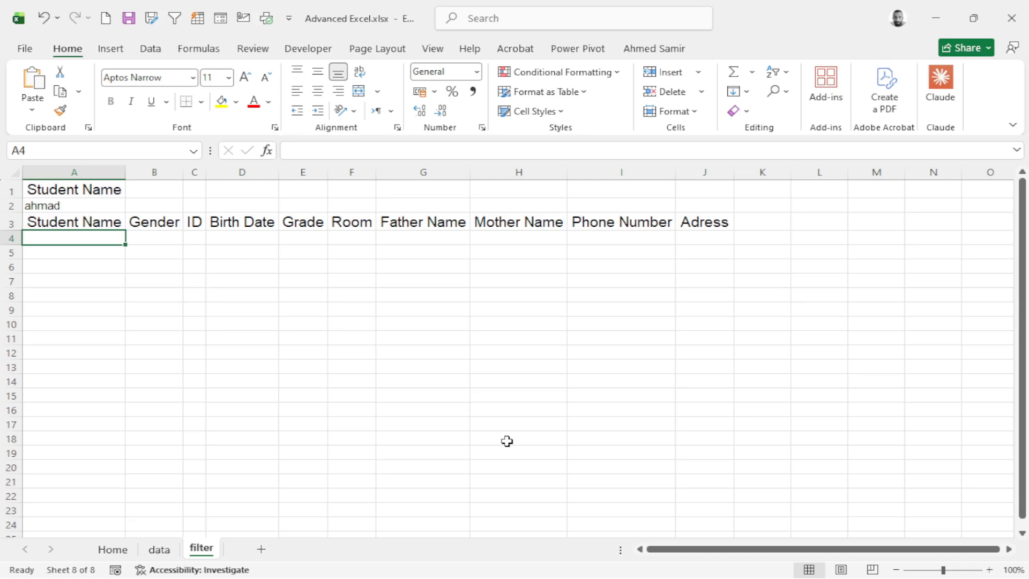
Start a FILTER formula in cell A4 with the Students table as its array.
type("=fil")
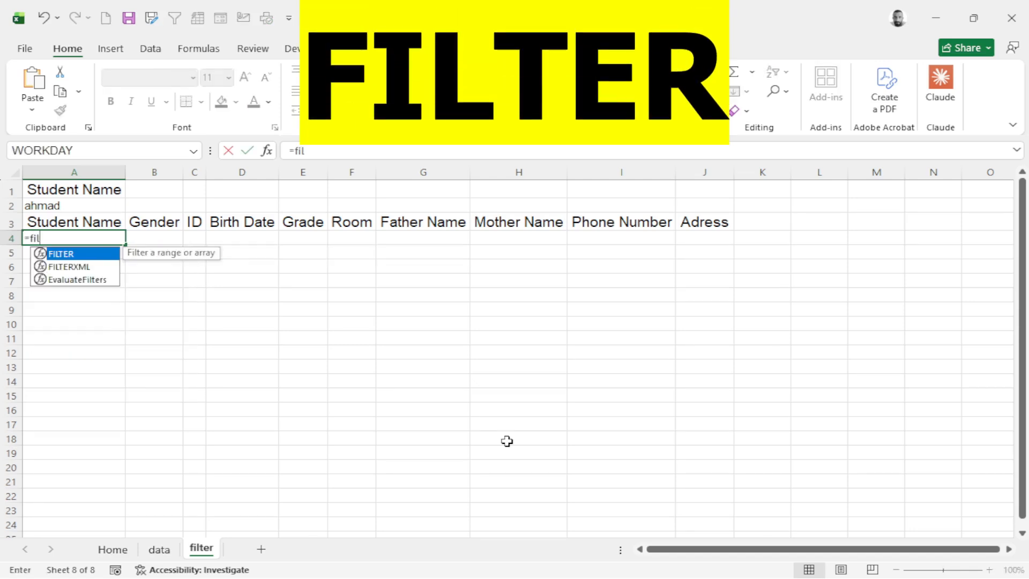
key("Tab")
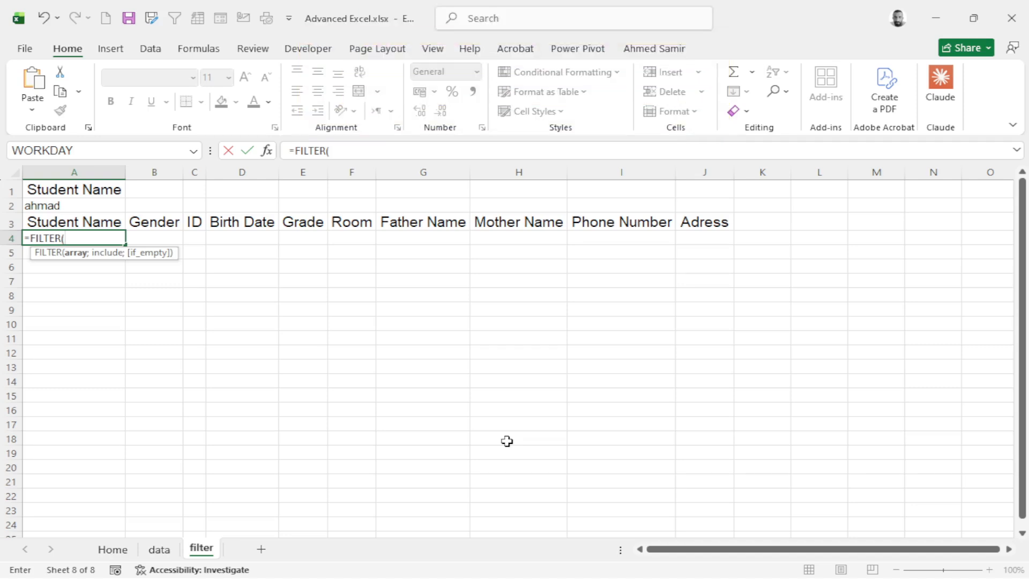
type("stu")
key("Tab")
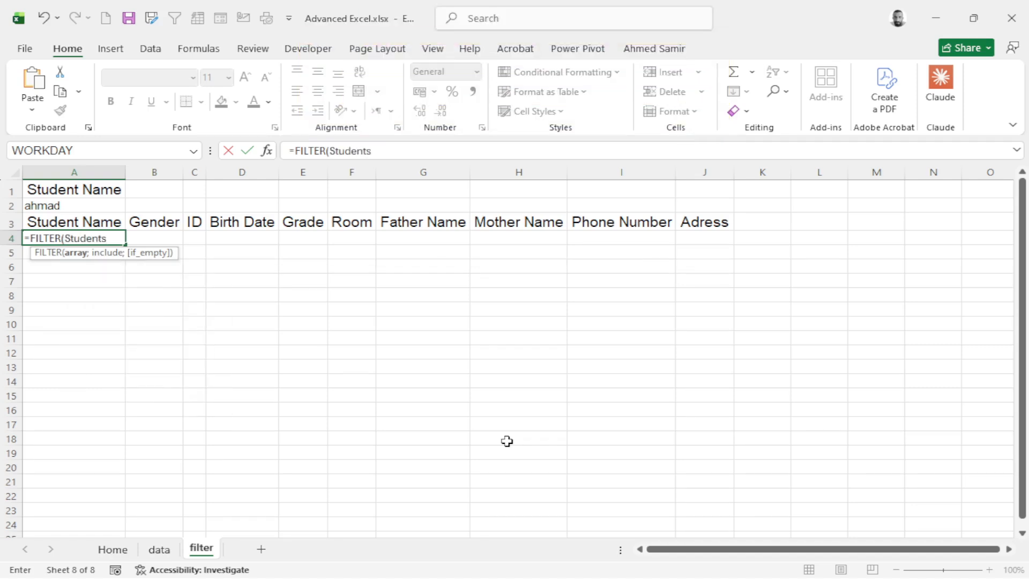
Reference the Students[Student Name] column in the FILTER formula's include argument.
type(";")
type("stu")
key("Tab")
type("[")
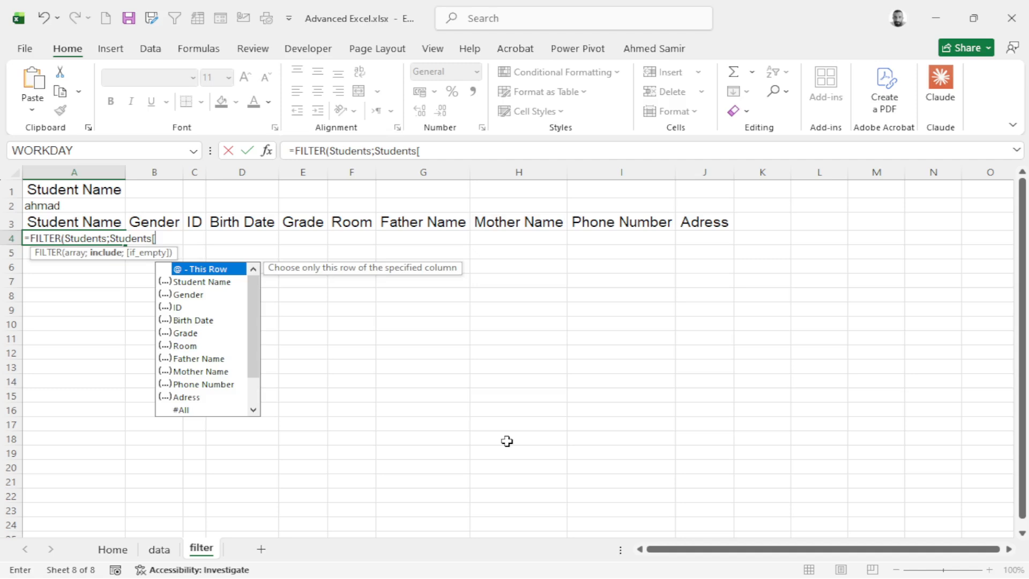
type("na")
key("BackSpace")
key("BackSpace")
key("Down")
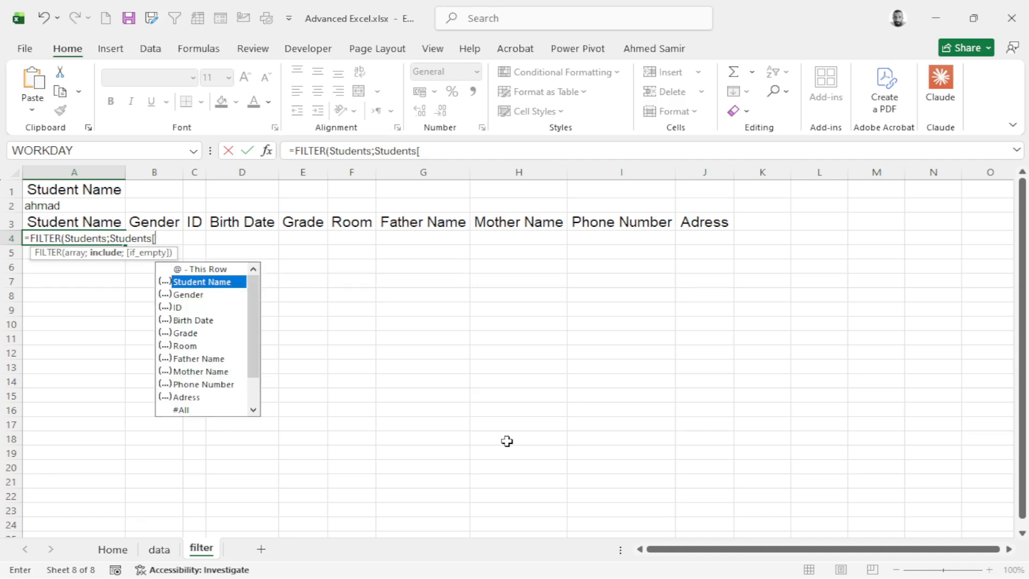
key("Tab")
type("]")
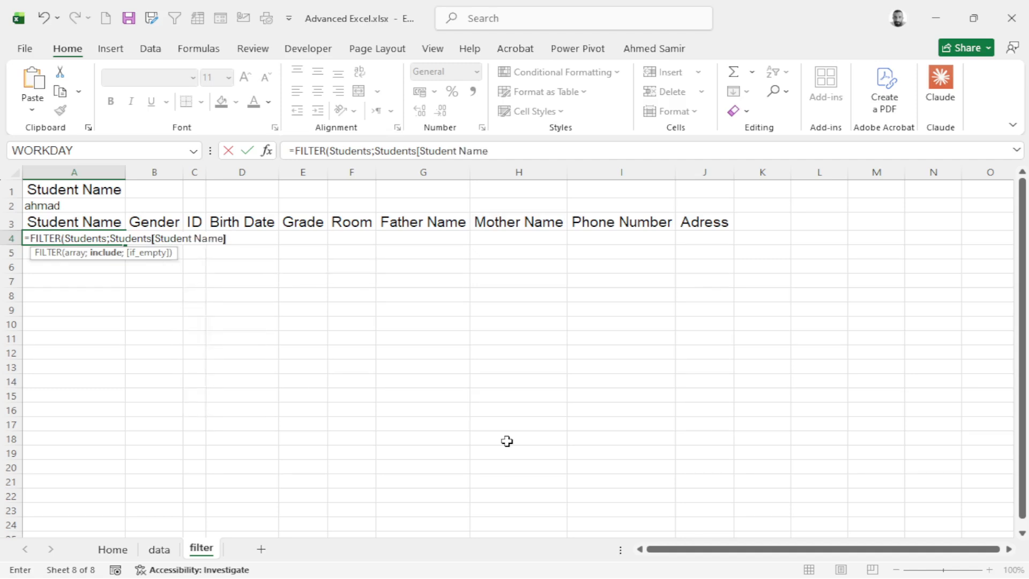
Complete the include condition by comparing the column with the absolute reference $A$2.
type("=")
key("Up")
key("Up")
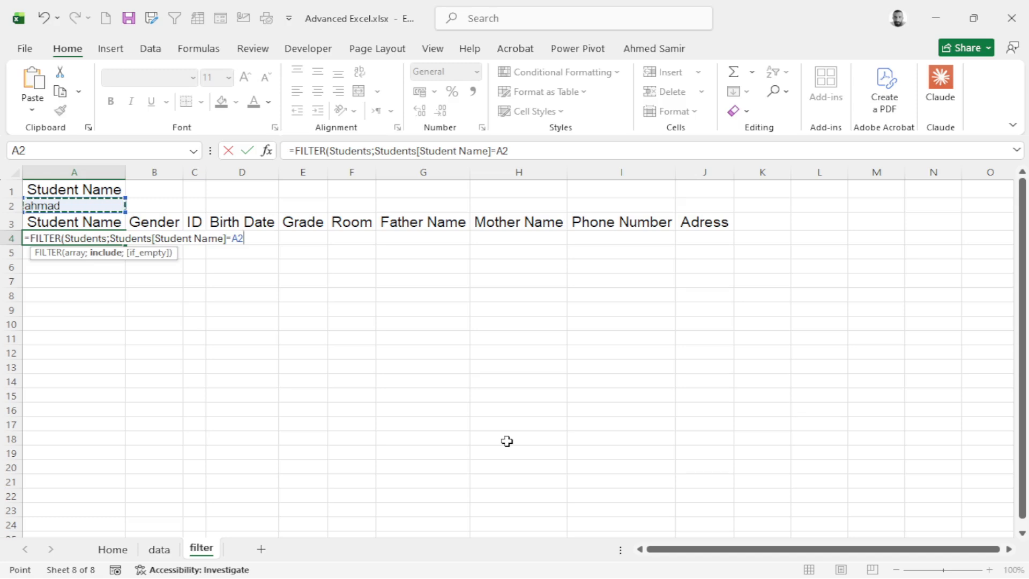
key("F4")
type(";")
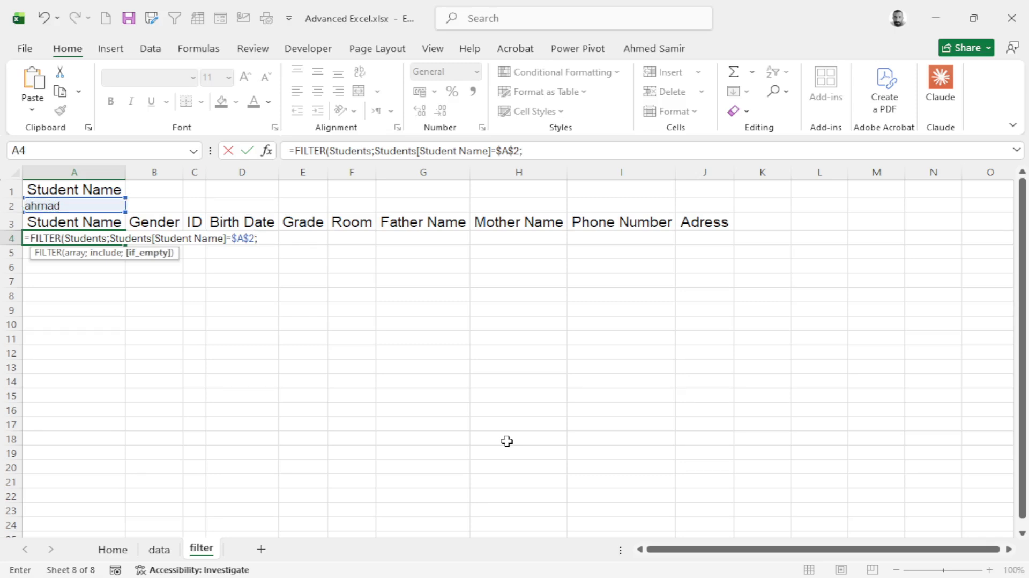
Set "غير صحيح" as the if_empty text and commit the FILTER formula in A4.
type("\"غير صحيح\")")
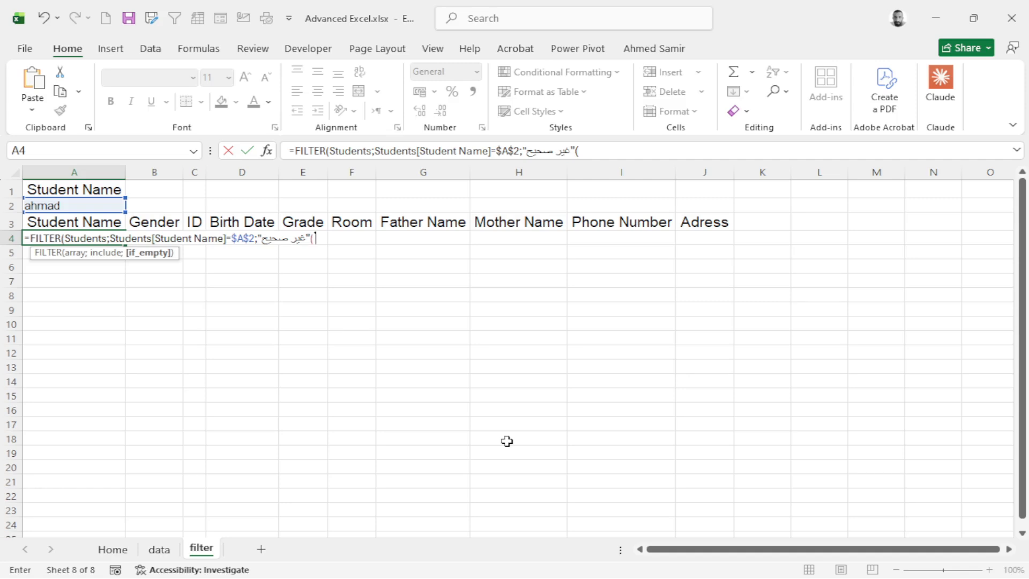
key("BackSpace")
key("shift+Return")
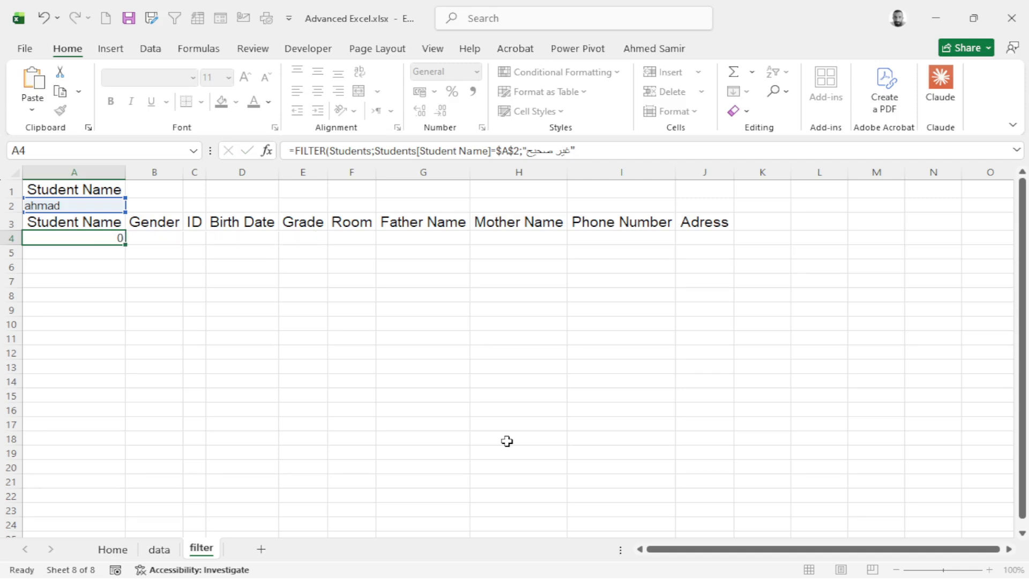
Undo the stray parenthesis entry that replaced the Student Name header in A3.
type(")")
key("Return")
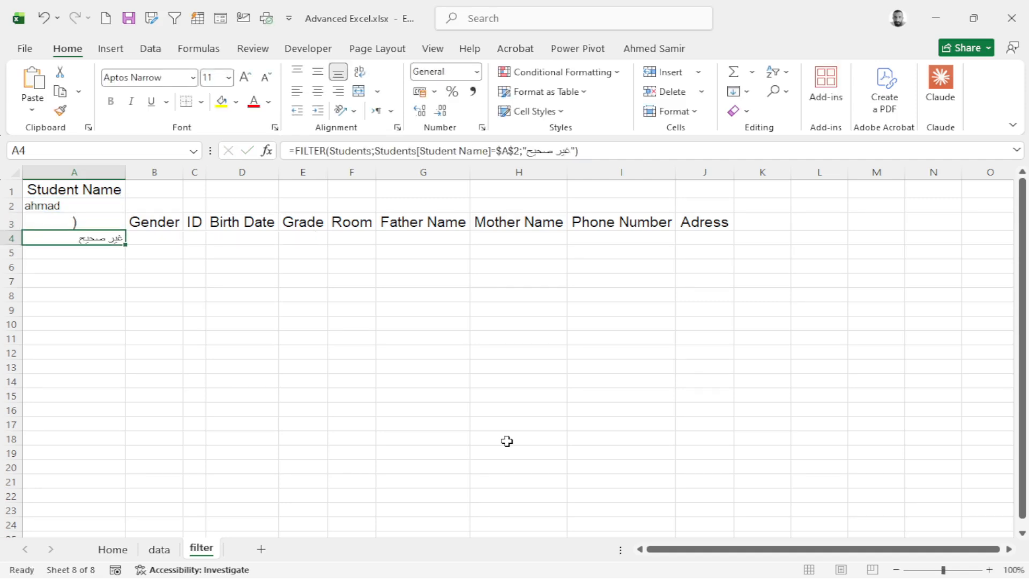
key("Up")
key("ctrl+z")
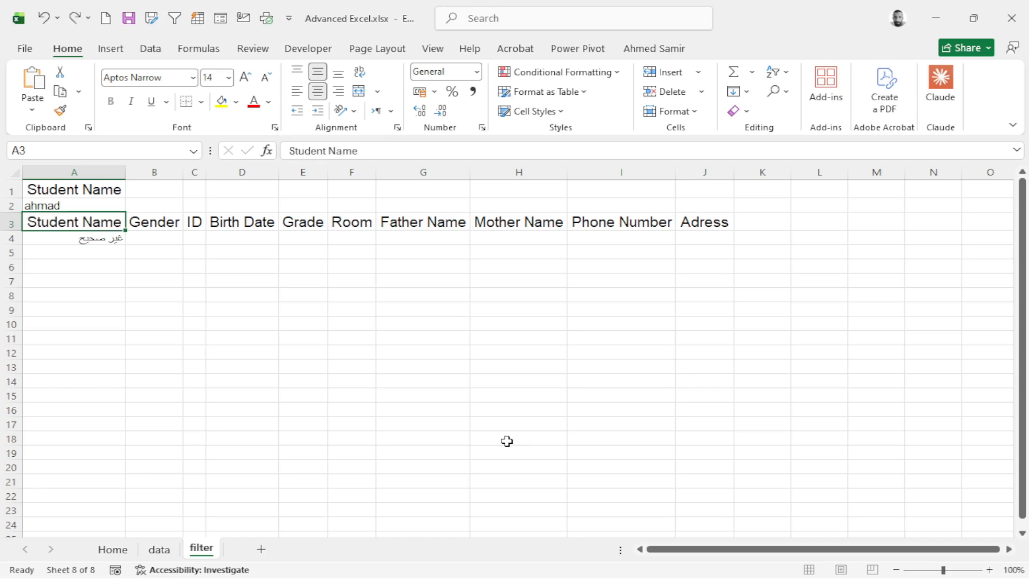
key("Down")
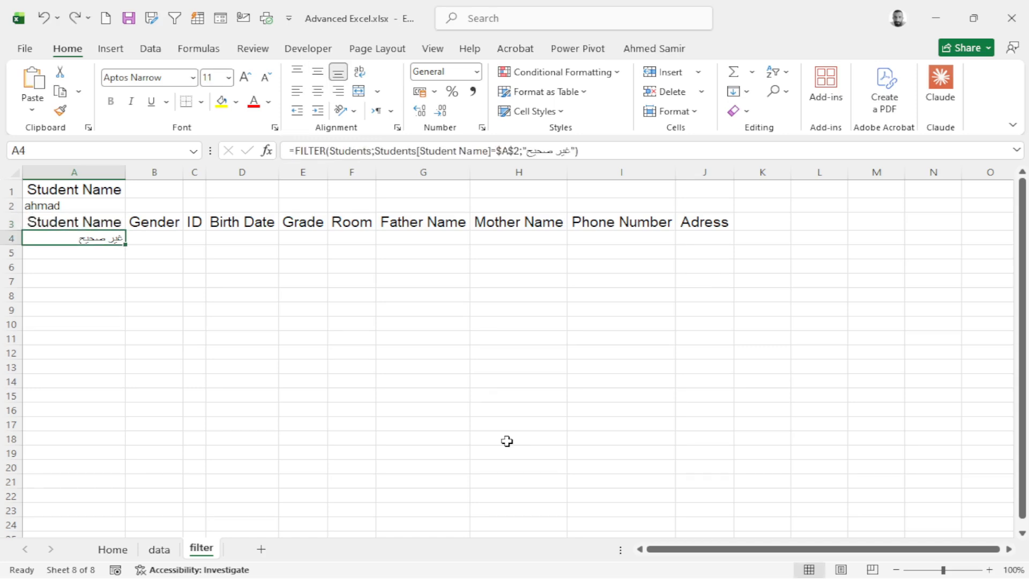
key("Up")
key("Up")
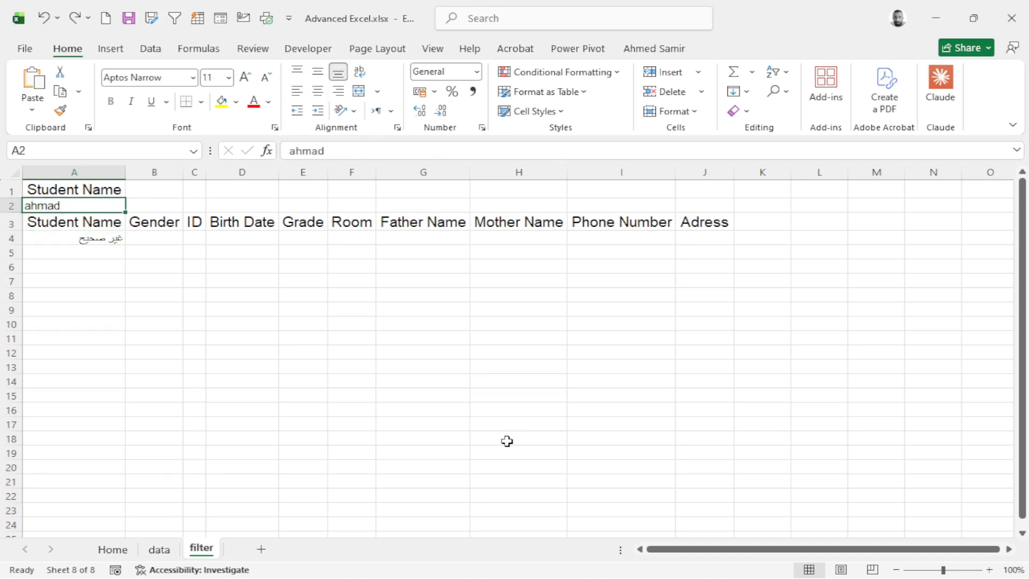
key("BackSpace")
type("ahmad")
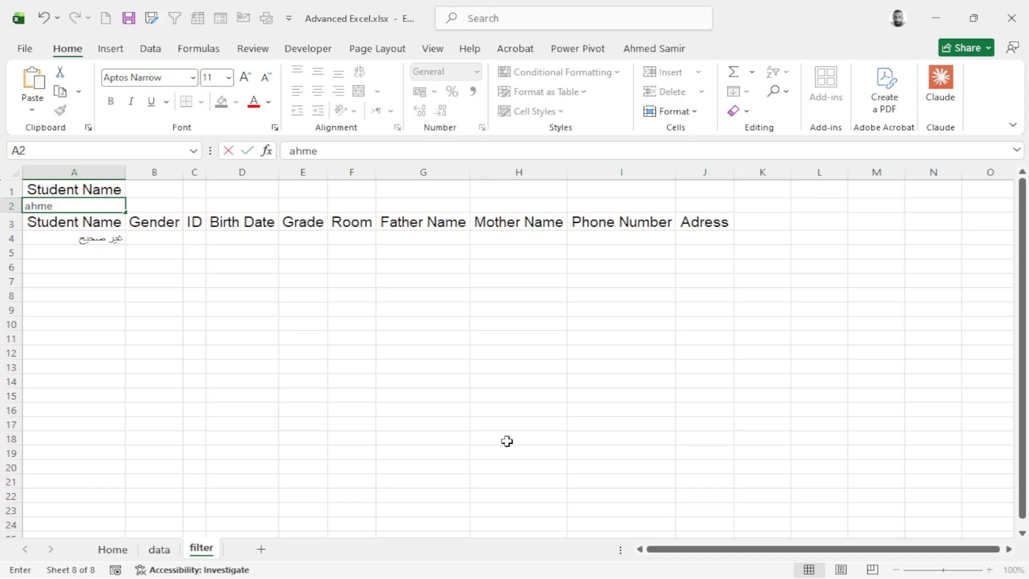
key("BackSpace")
key("BackSpace")
key("Escape")
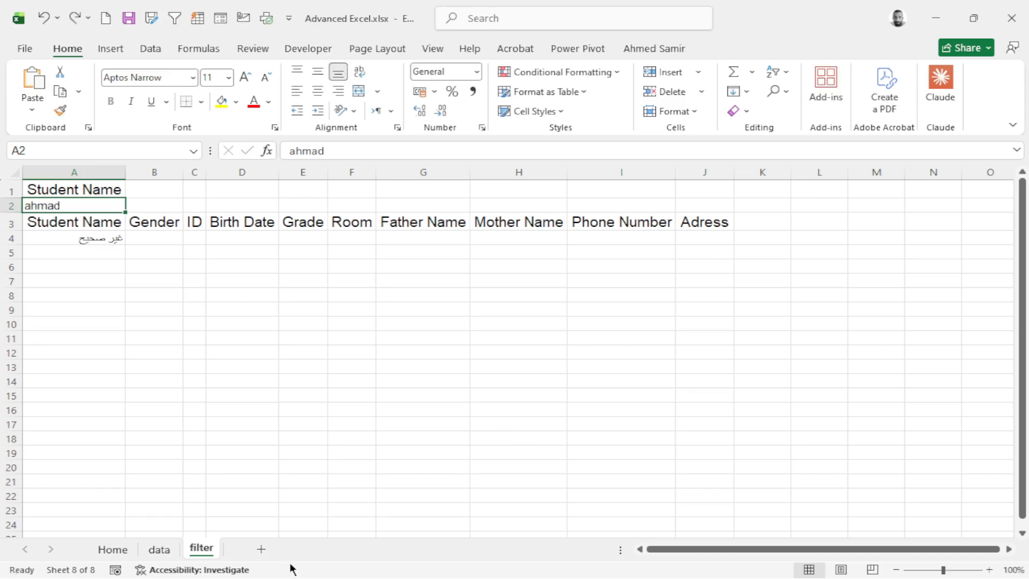
Copy the first student's full name from cell A3 of the data sheet.
left_click(159, 548)
left_click(87, 272)
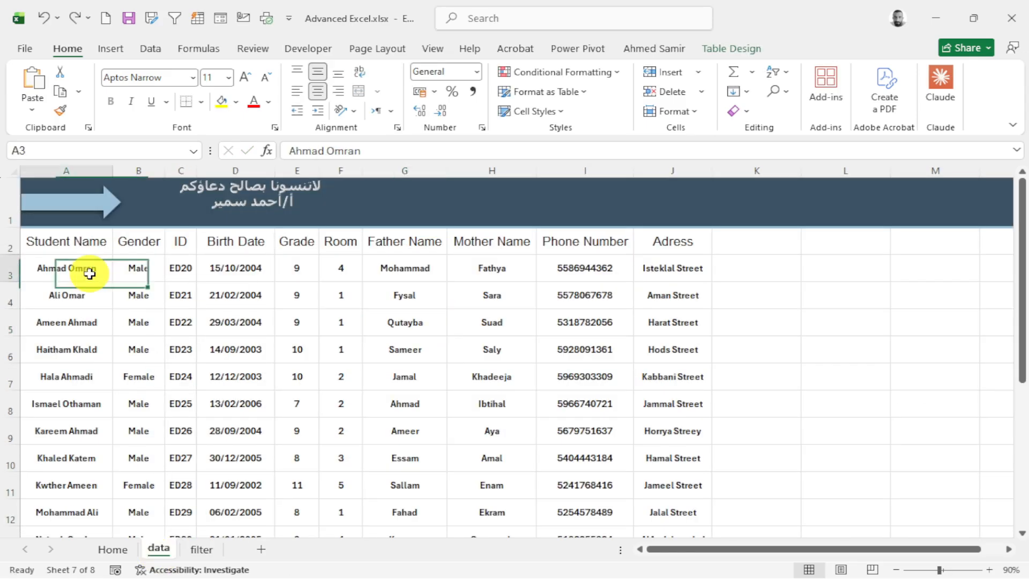
left_click_drag(373, 152, 217, 153)
key("ctrl+c")
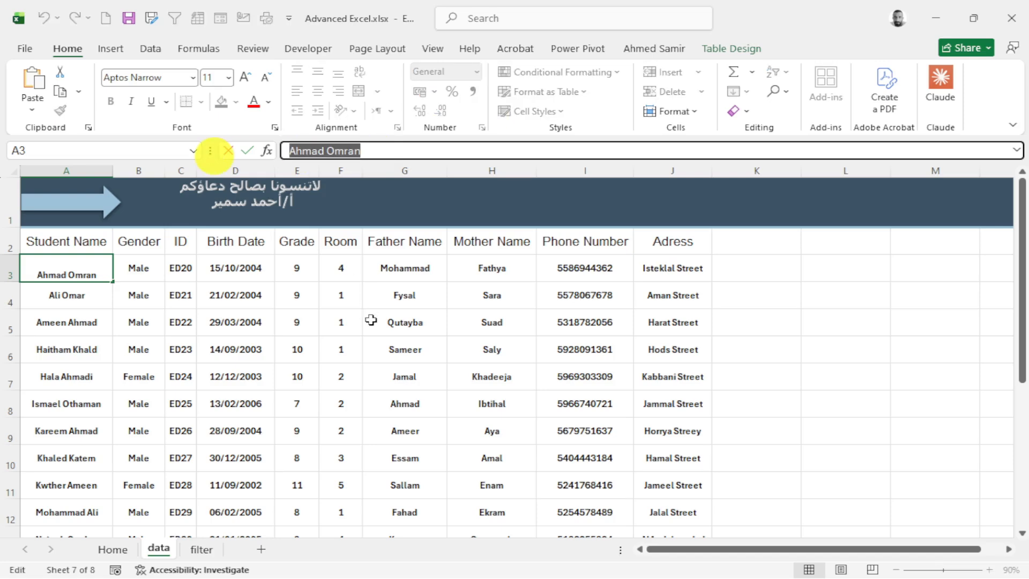
key("Escape")
Replace the search value in A2 of the filter sheet with the copied full name.
left_click(216, 551)
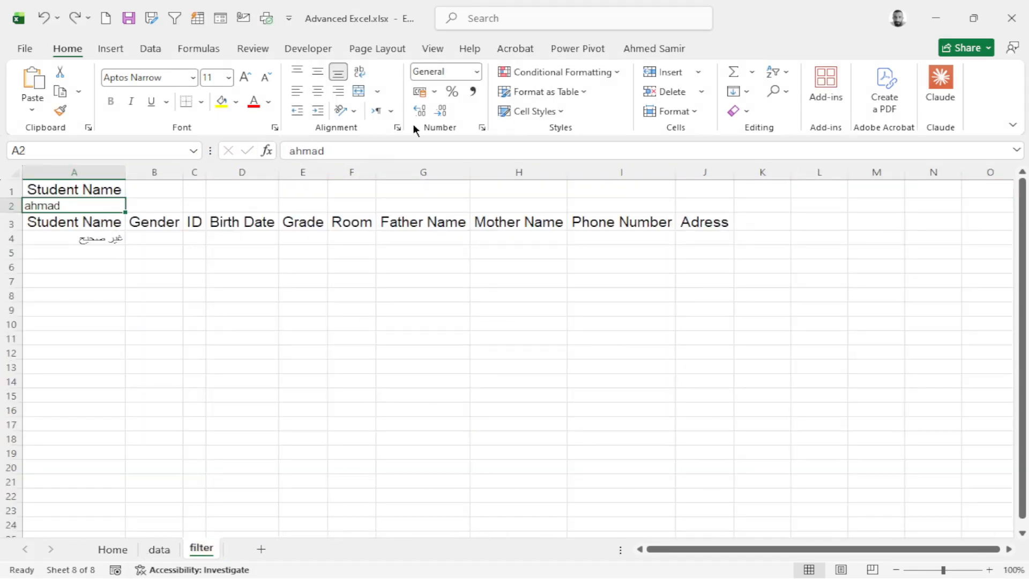
left_click_drag(368, 150, 264, 160)
key("ctrl+v")
key("Return")
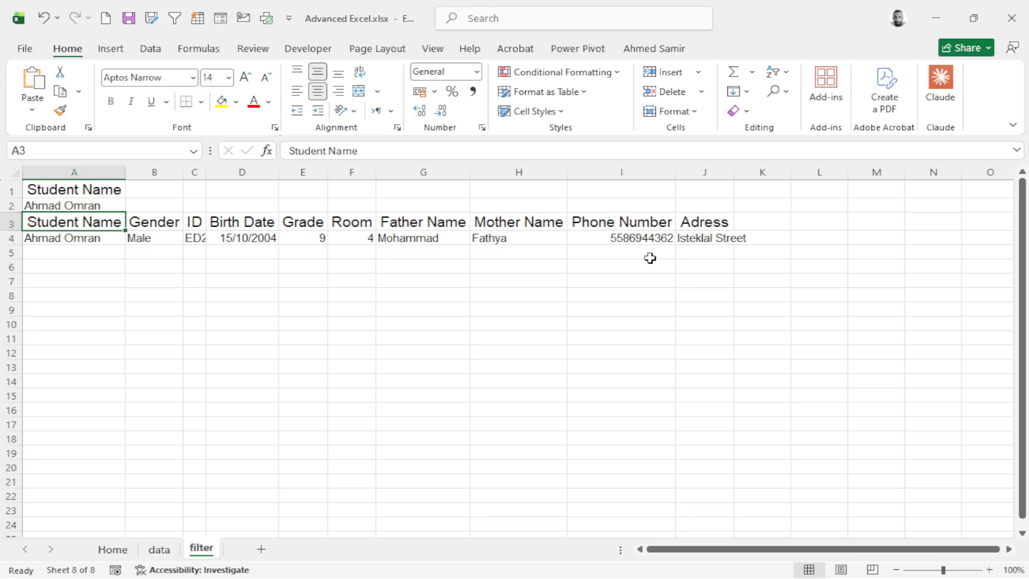
Edit the FILTER formula in A4, inserting a SEARCH function at the start of its include argument.
key("Up")
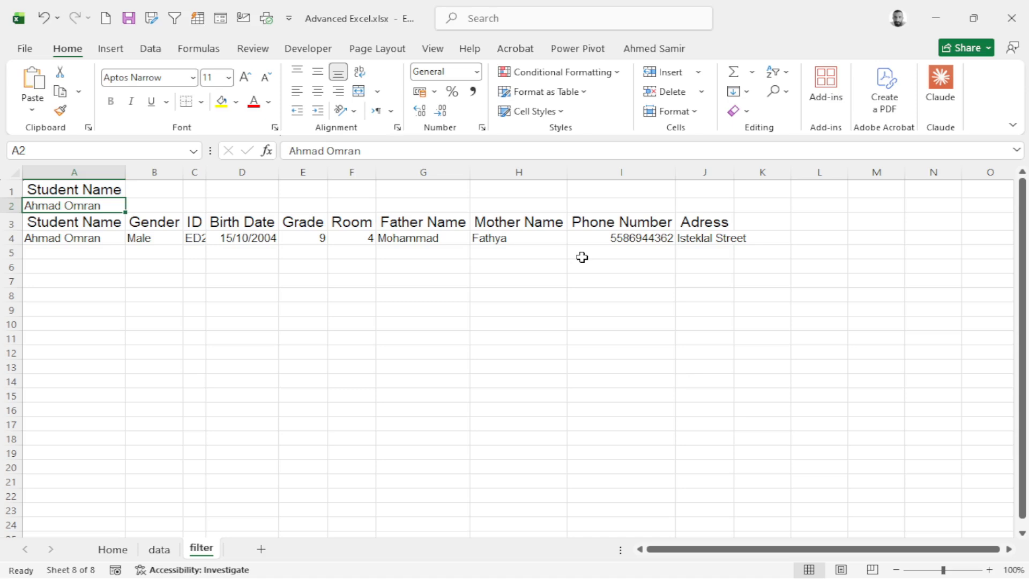
key("Down")
key("Down")
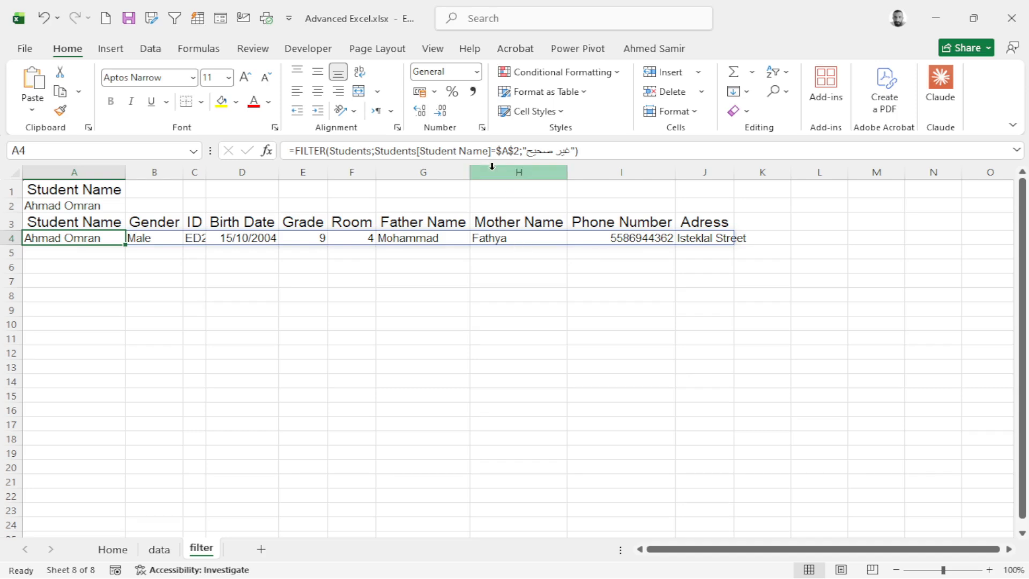
left_click(377, 150)
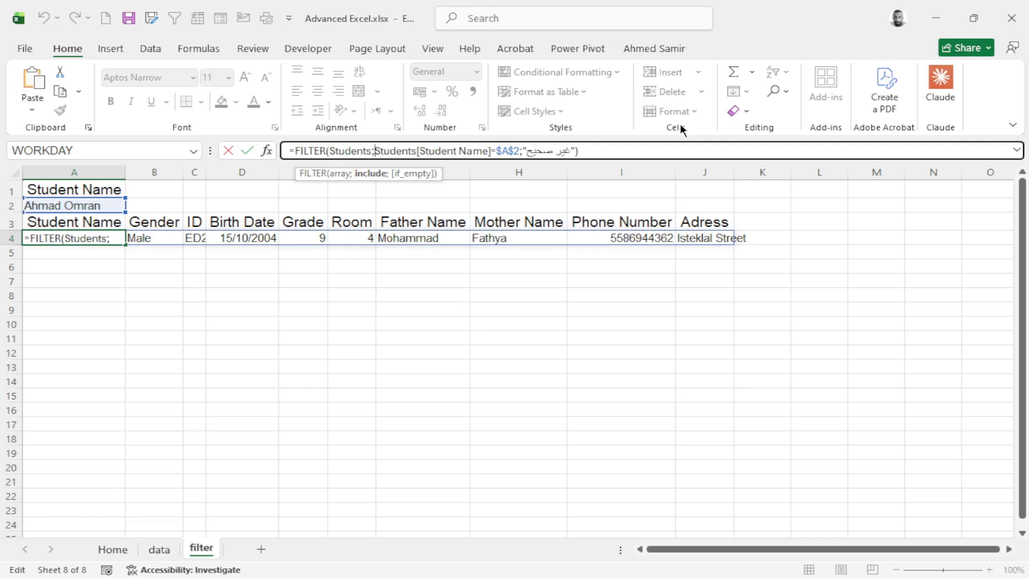
type("sear")
key("Tab")
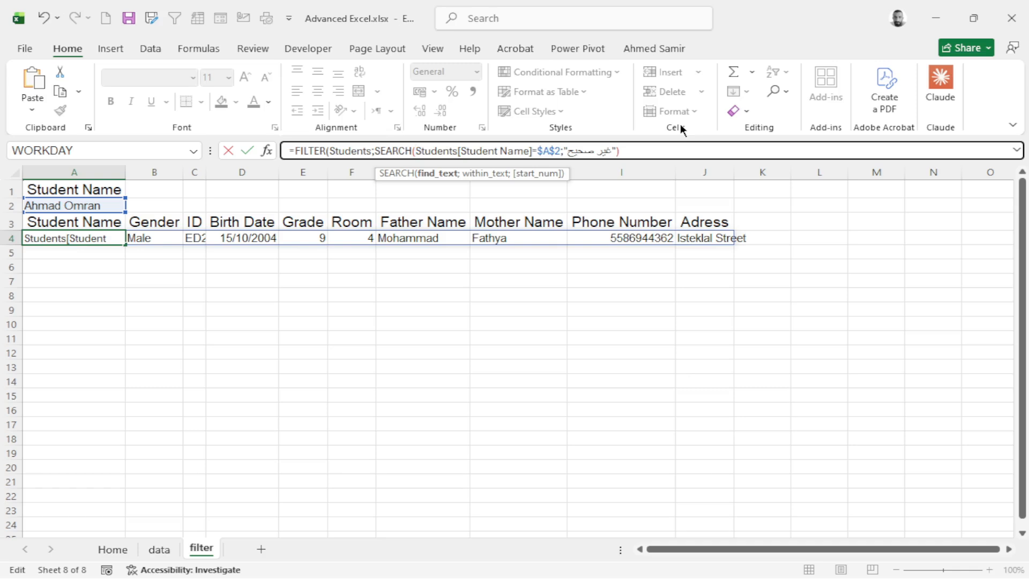
Replace the old Students[Student Name]=$A$2 comparison inside SEARCH with $A$2 as the find_text argument.
key("Home")
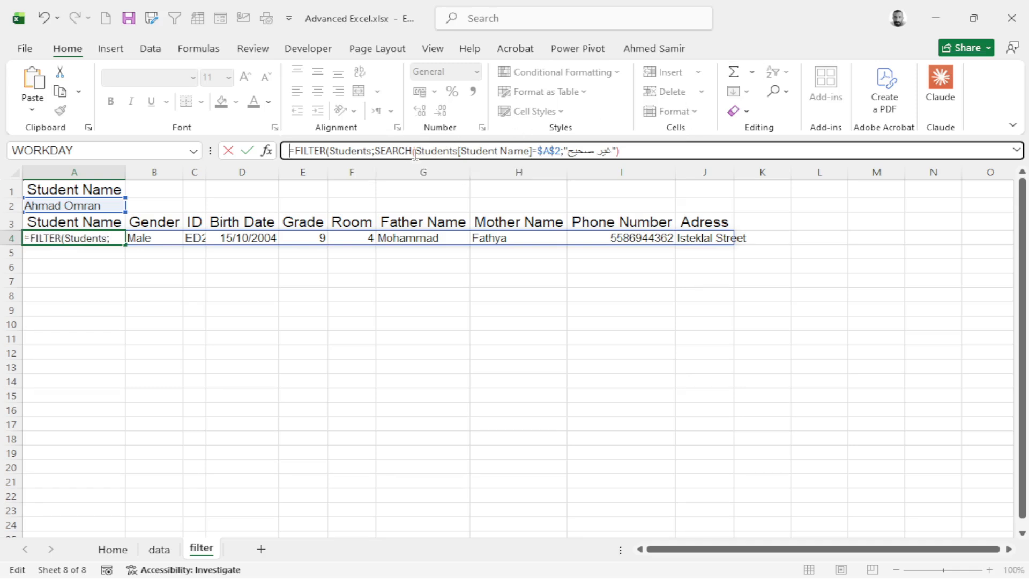
left_click_drag(421, 152, 561, 152)
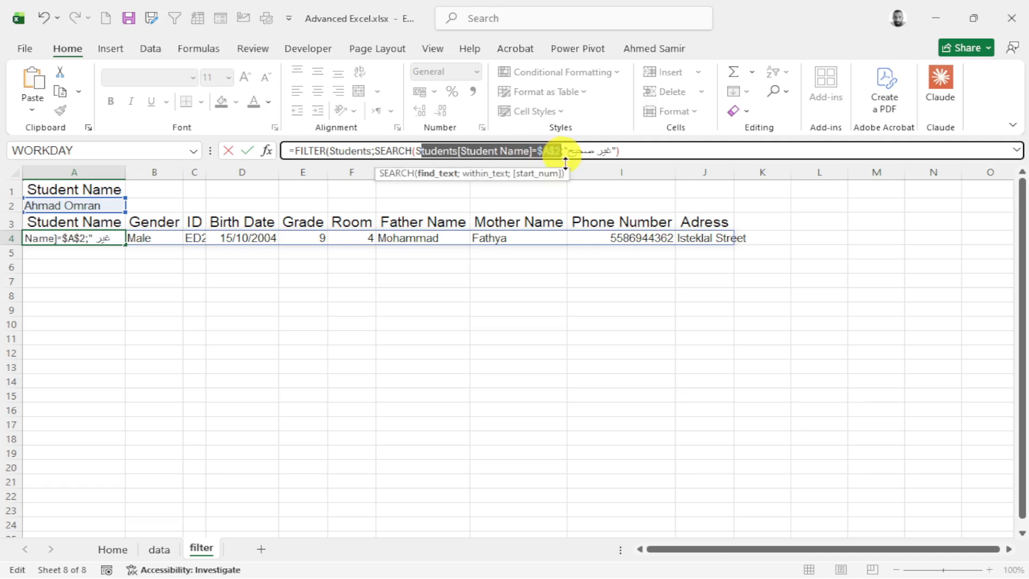
key("BackSpace")
key("BackSpace")
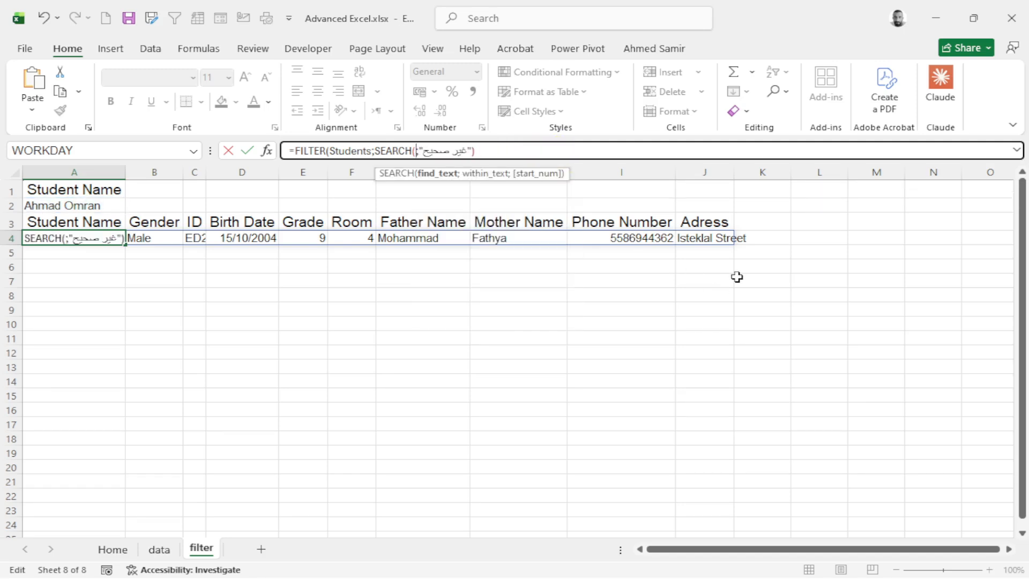
left_click(114, 209)
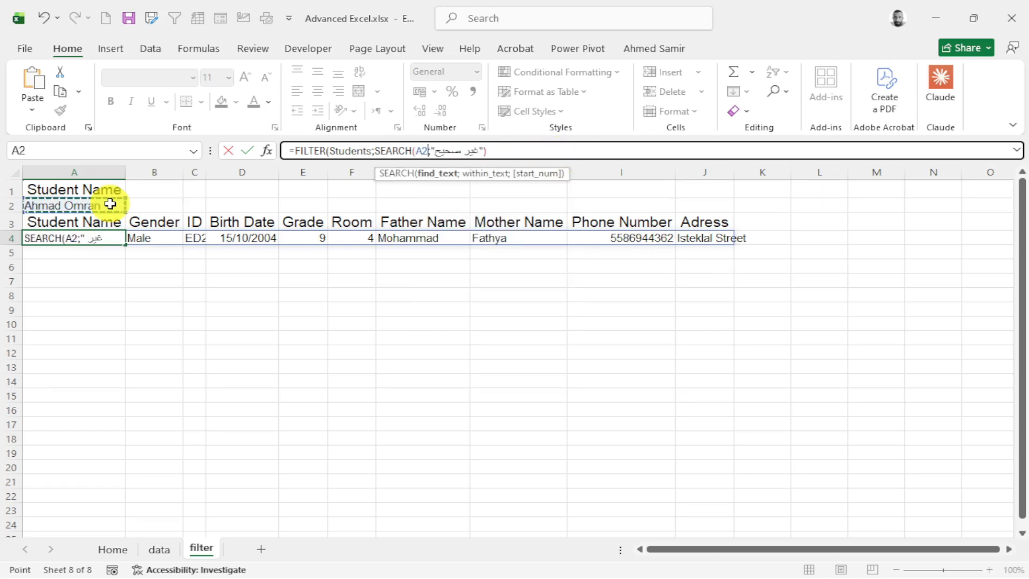
key("F4")
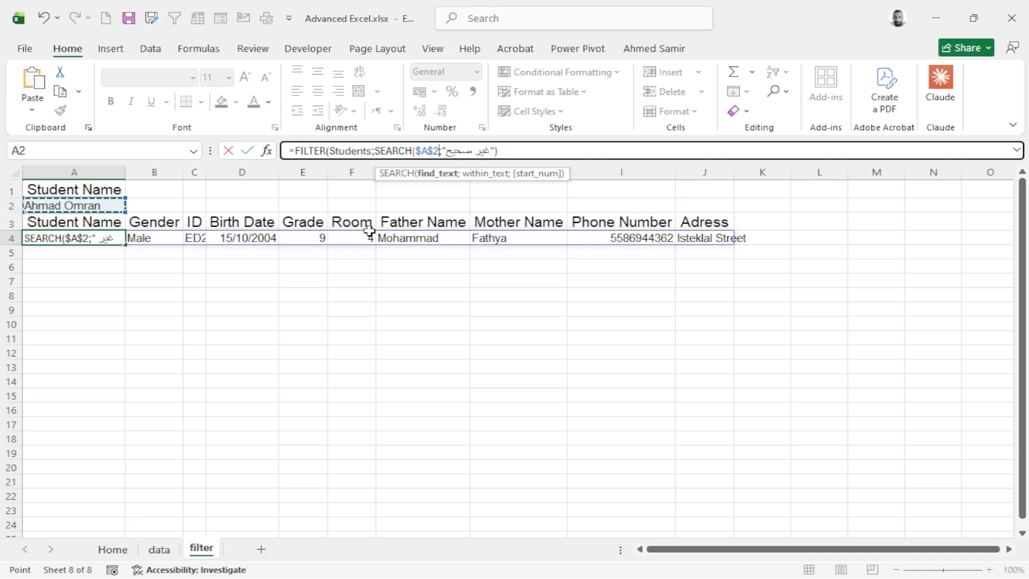
Add Students[Student Name] as the within_text argument of SEARCH, close the function before FILTER's if_empty text, and commit the A4 formula.
type(";")
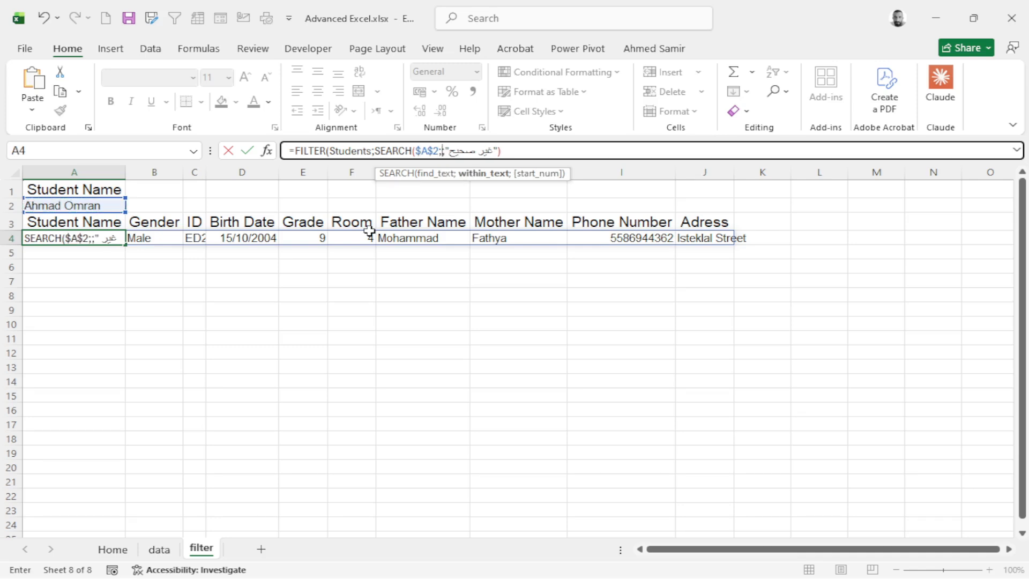
type("Students")
type("[S")
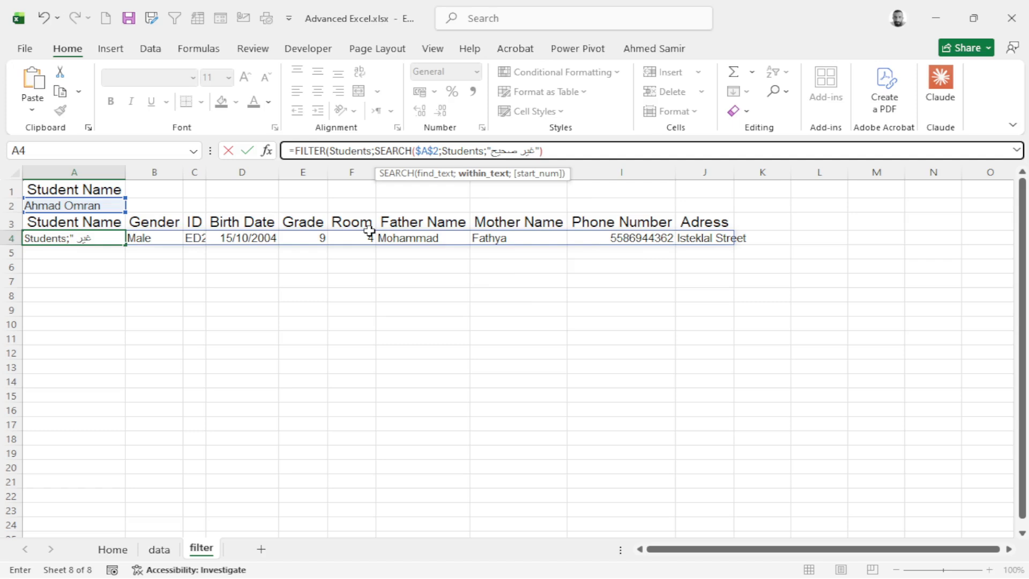
key("Tab")
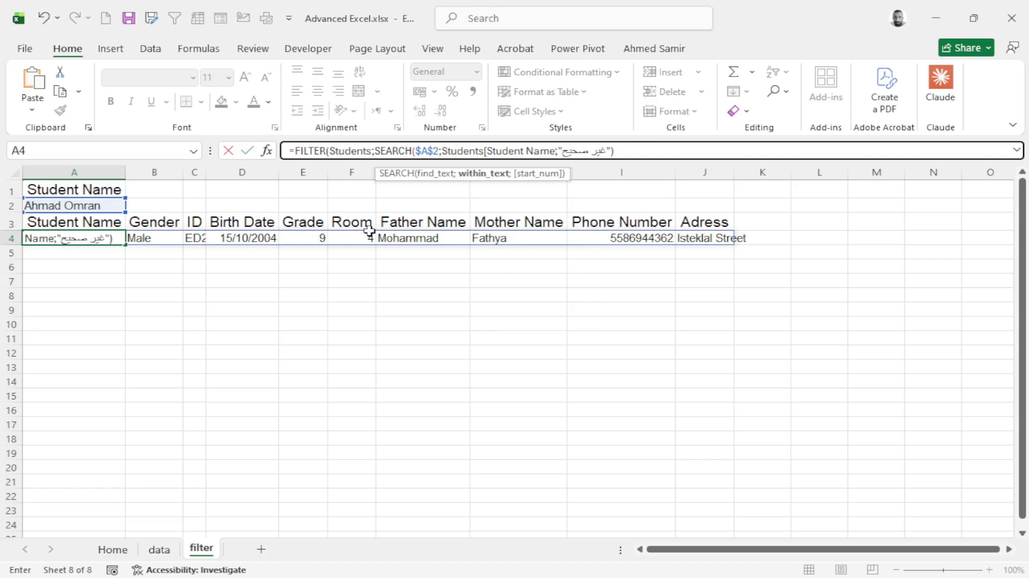
type("];")
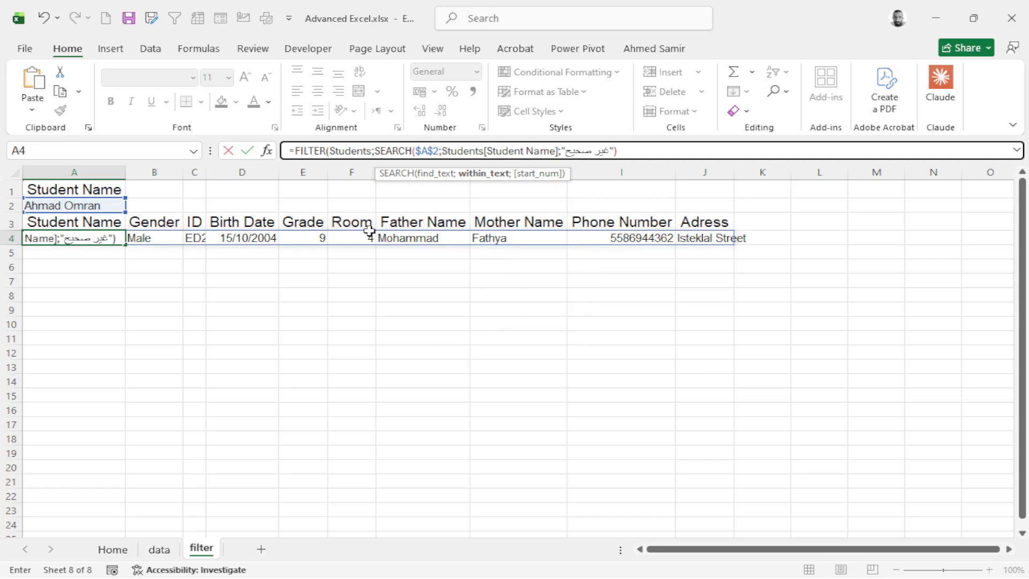
key("BackSpace")
type(");")
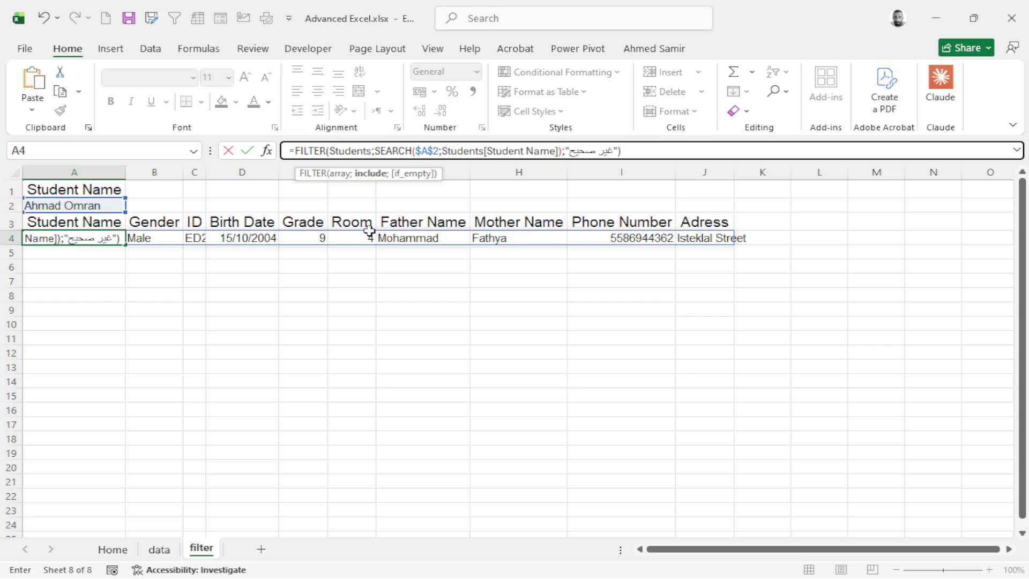
key("Return")
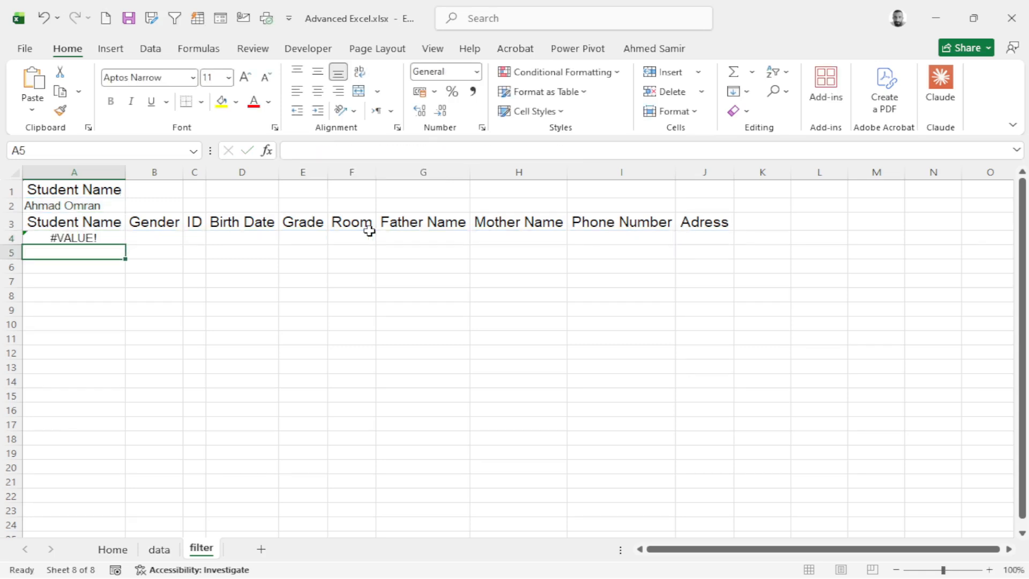
Evaluate the SEARCH part of the A4 formula in place to inspect its full result array, then restore the formula.
key("Up")
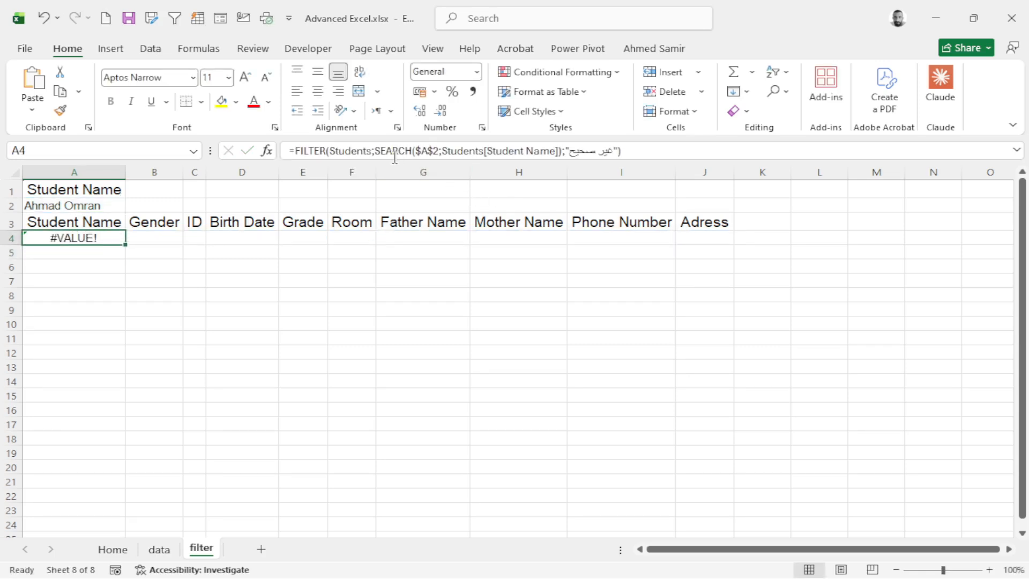
left_click(376, 152)
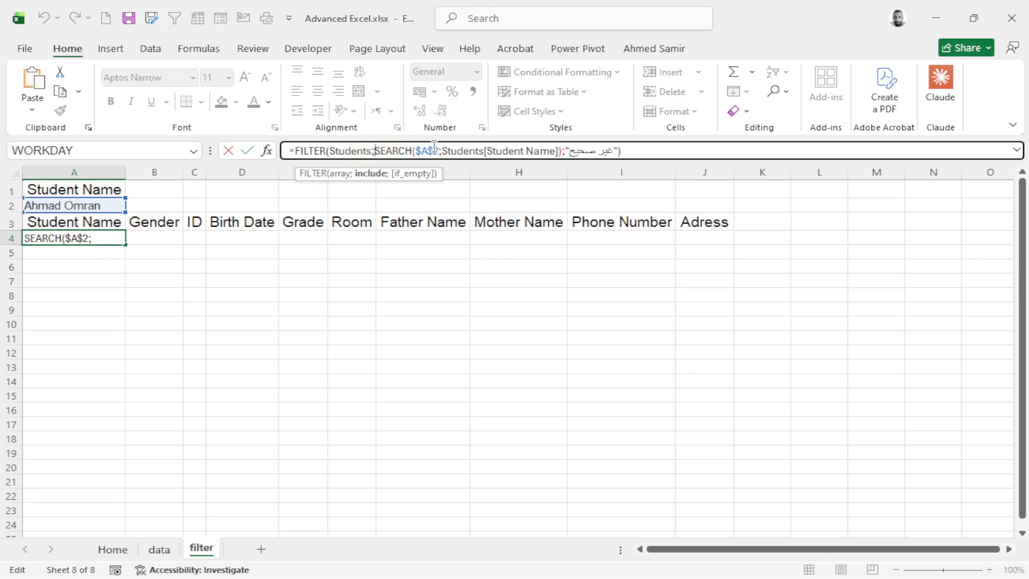
left_click_drag(376, 151, 559, 151)
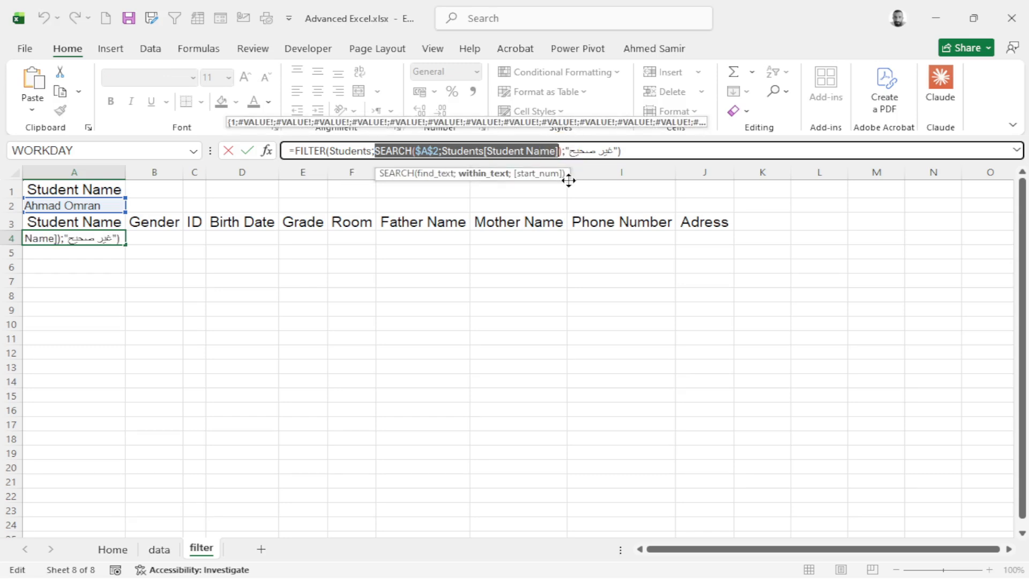
key("F9")
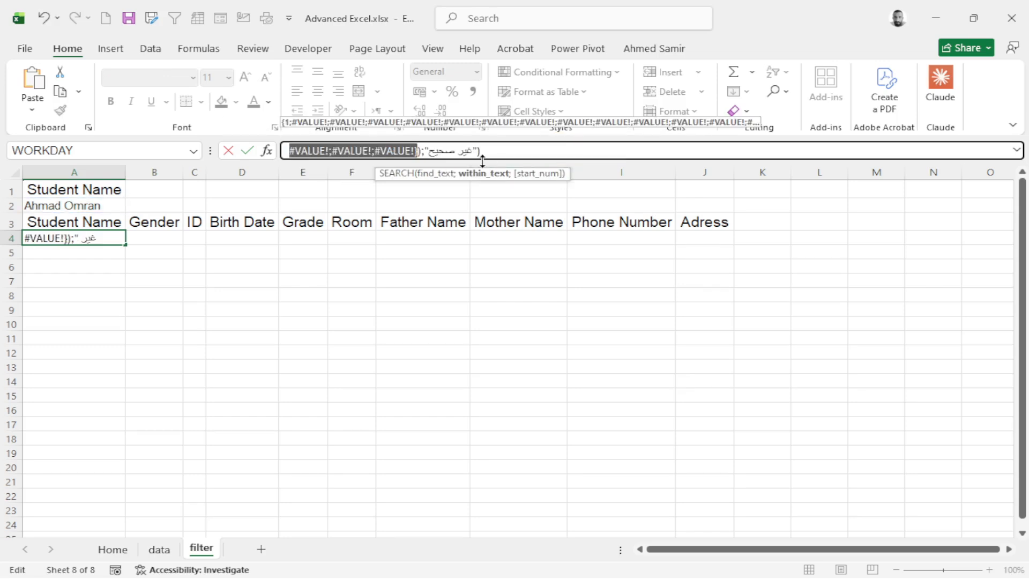
left_click(1016, 150)
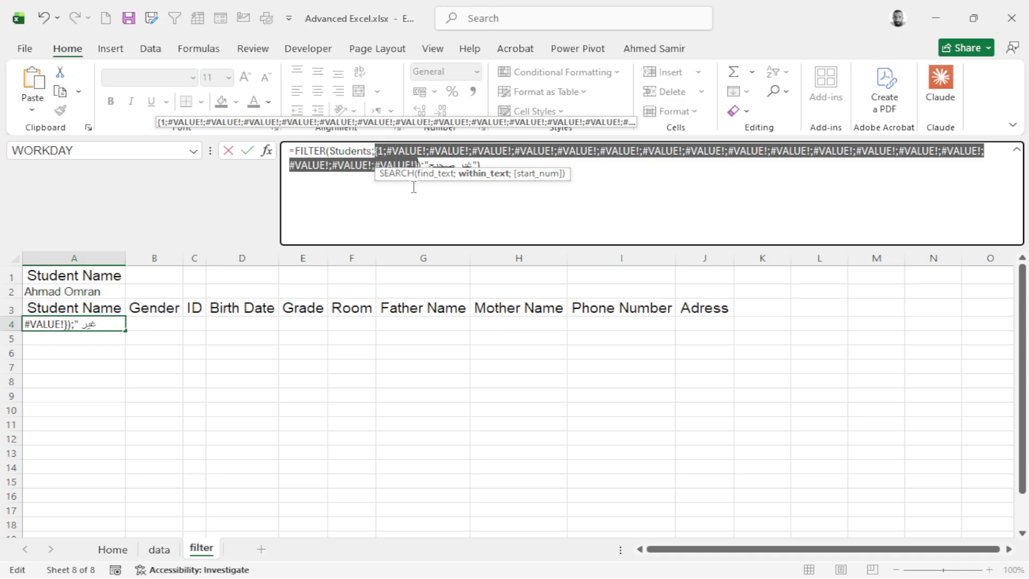
key("Escape")
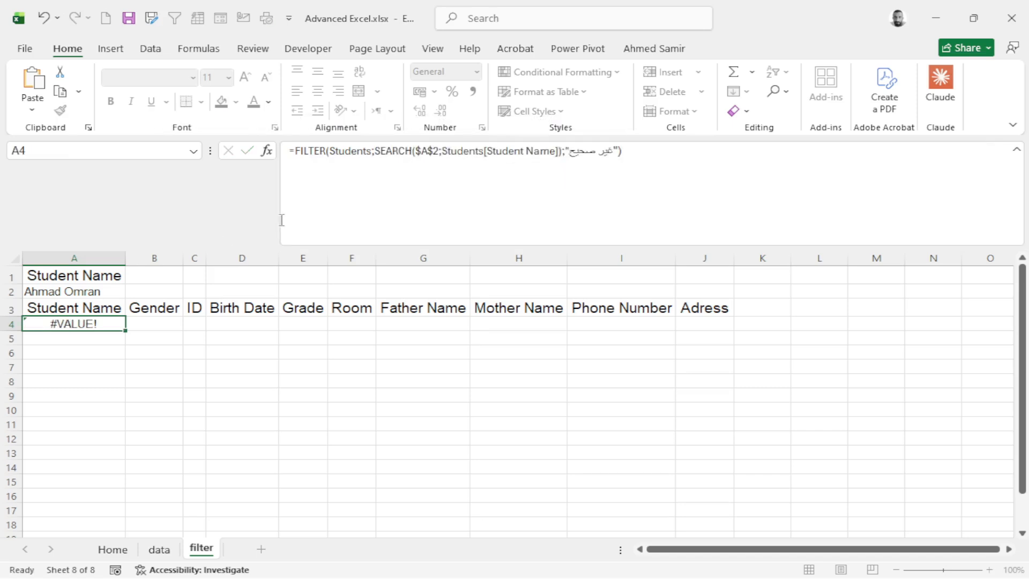
Insert an ISNUMBER function directly before SEARCH in the include argument of the A4 FILTER formula.
left_click(374, 151)
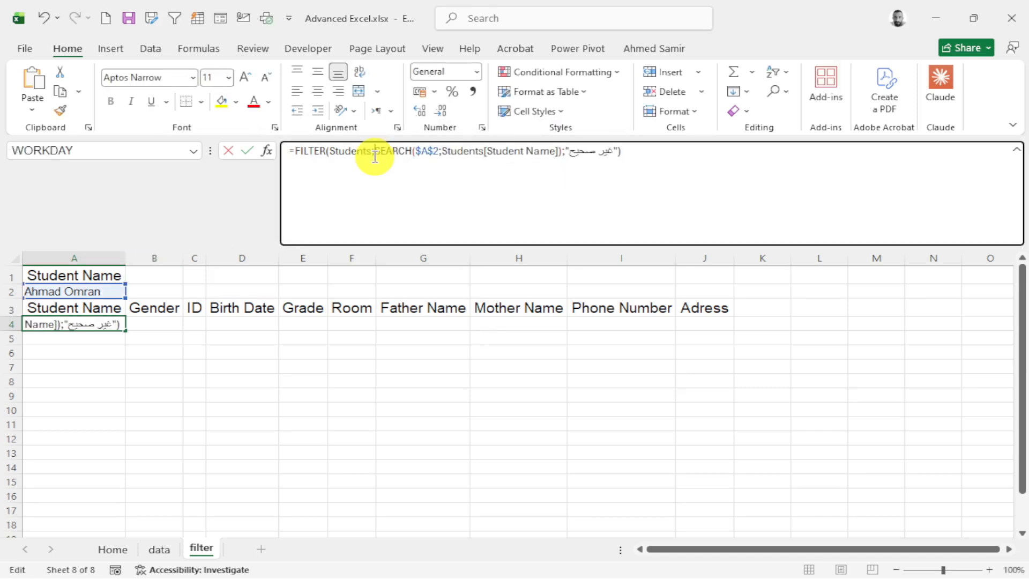
type("is")
key("Down")
key("Down")
key("Down")
key("Down")
key("Down")
key("Down")
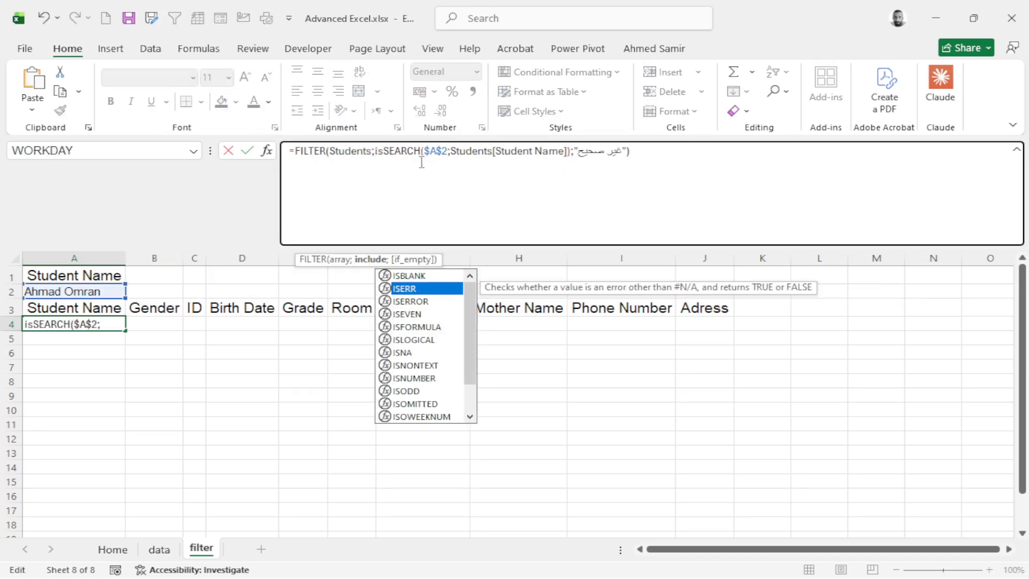
key("Down")
key("Down")
key("Tab")
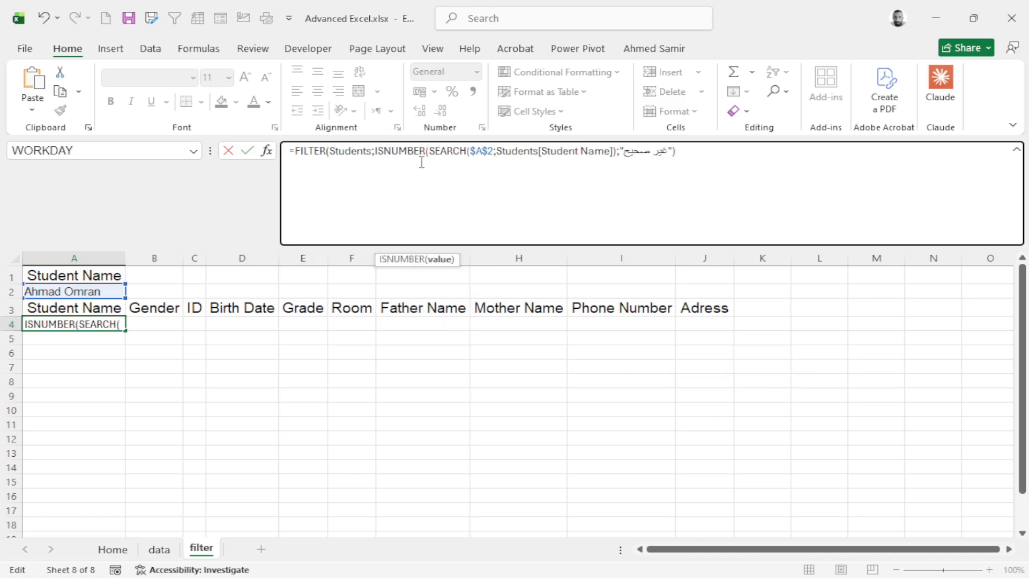
Close the ISNUMBER parenthesis after the SEARCH function, keep the separator before the if_empty text, and commit the formula with the formula bar collapsed.
key("Right")
key("Right")
key("Right")
key("Right")
key("Right")
key("Right")
key("Right")
key("Right")
key("Right")
key("Right")
key("Right")
key("Right")
key("Right")
key("Right")
key("Right")
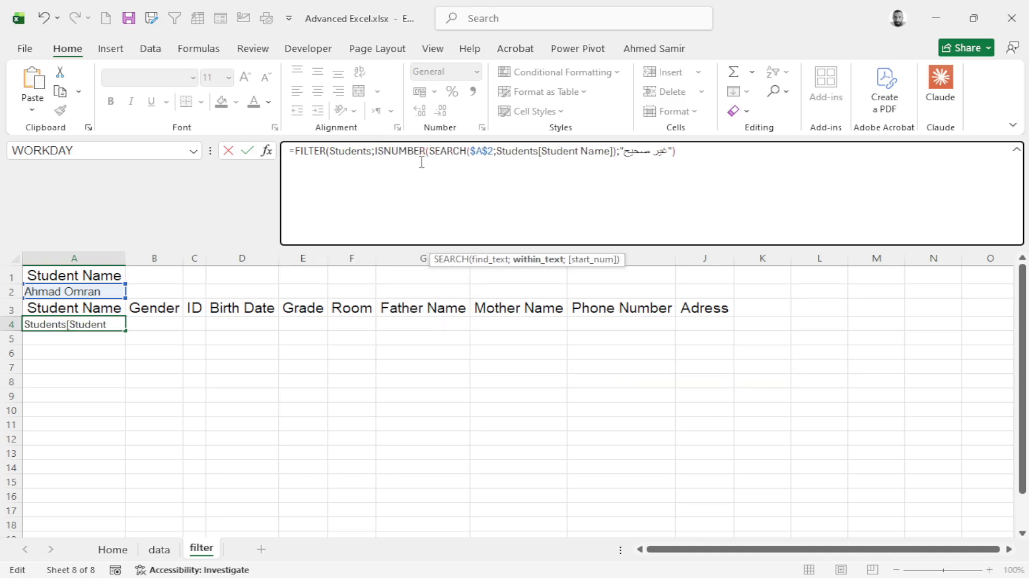
key("Right")
key("Right")
key("Right")
key("Right")
key("Right")
key("Left")
key("Left")
key("Left")
key("Left")
key("Left")
key("Left")
key("Left")
key("Left")
key("Left")
key("Left")
key("Left")
key("Left")
key("Left")
key("Left")
key("Left")
key("Left")
key("Left")
key("Left")
key("Left")
key("Left")
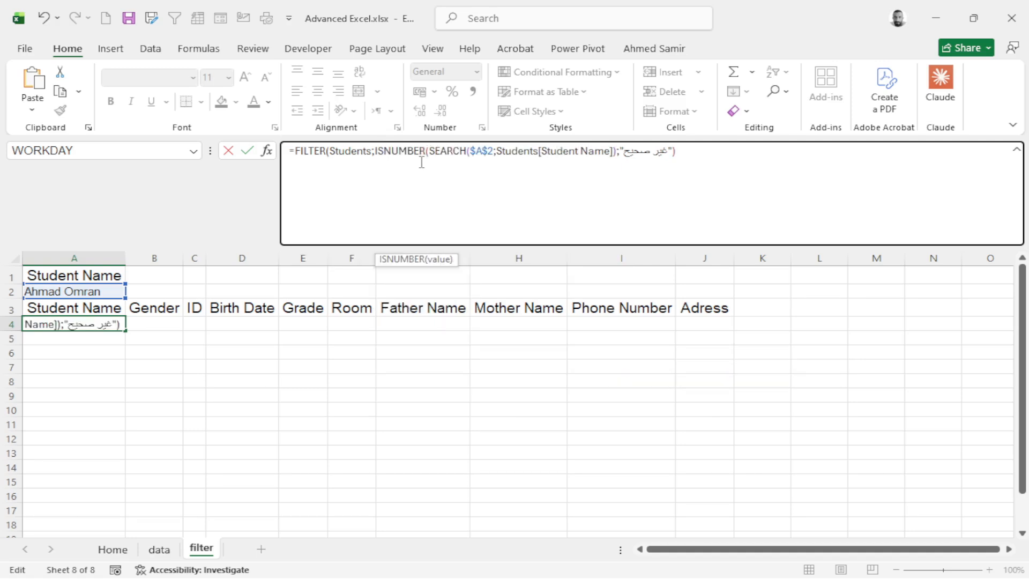
type(")")
key("BackSpace")
key("BackSpace")
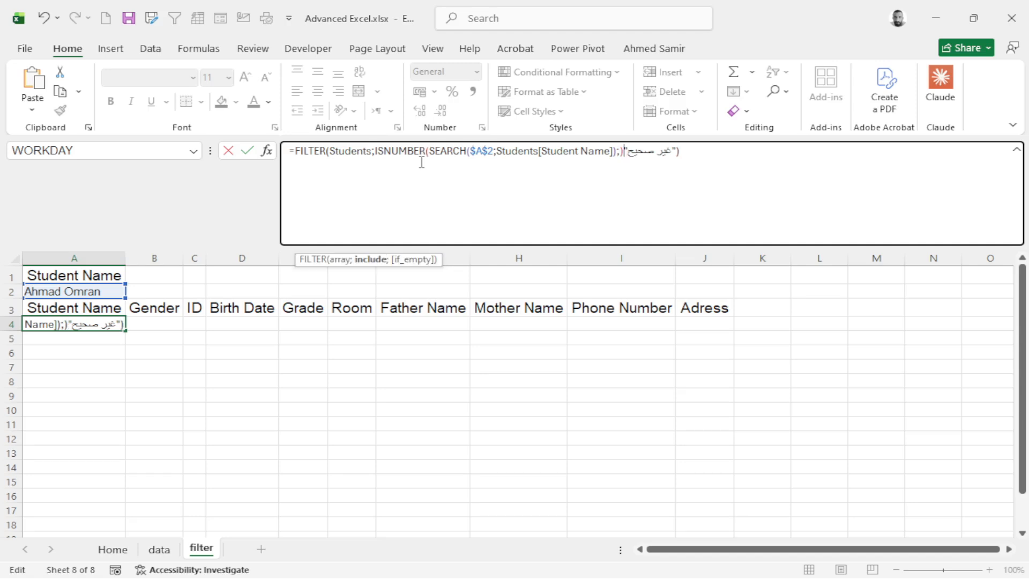
type(");")
key("Return")
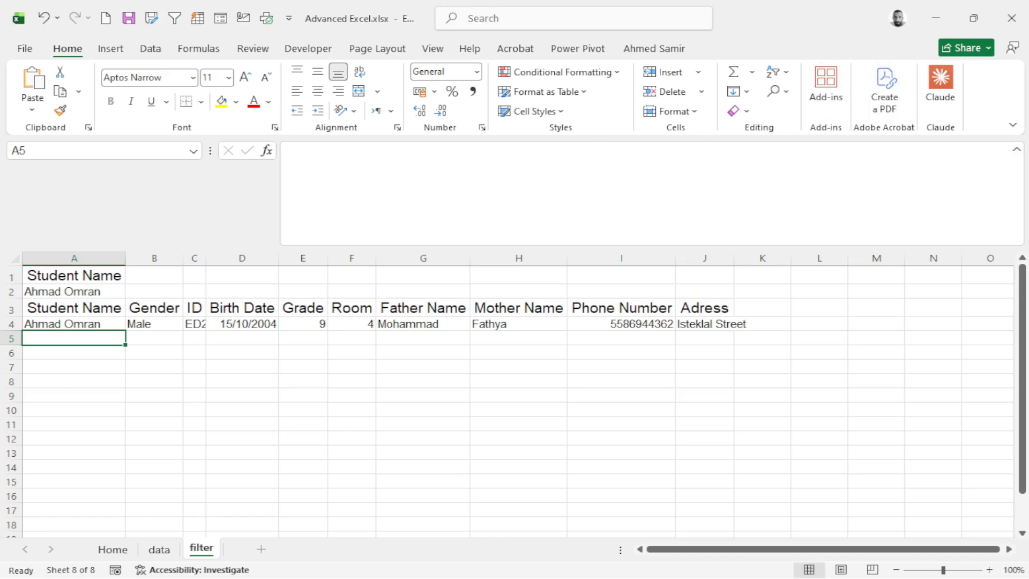
left_click(1016, 150)
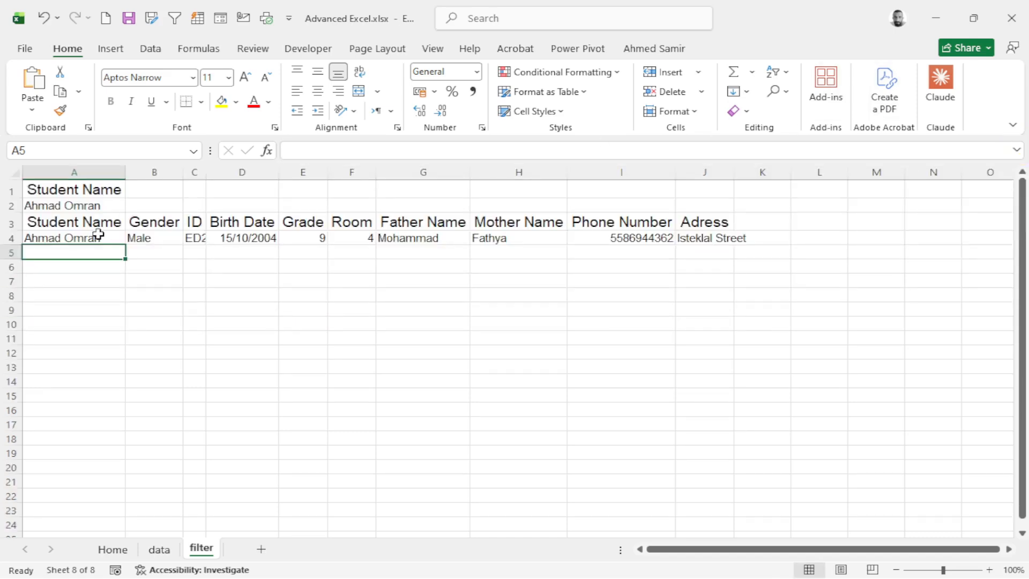
Evaluate the ISNUMBER(SEARCH($A$2;Students[Student Name])) part of the A4 formula to inspect its result array, then restore the formula.
left_click(99, 234)
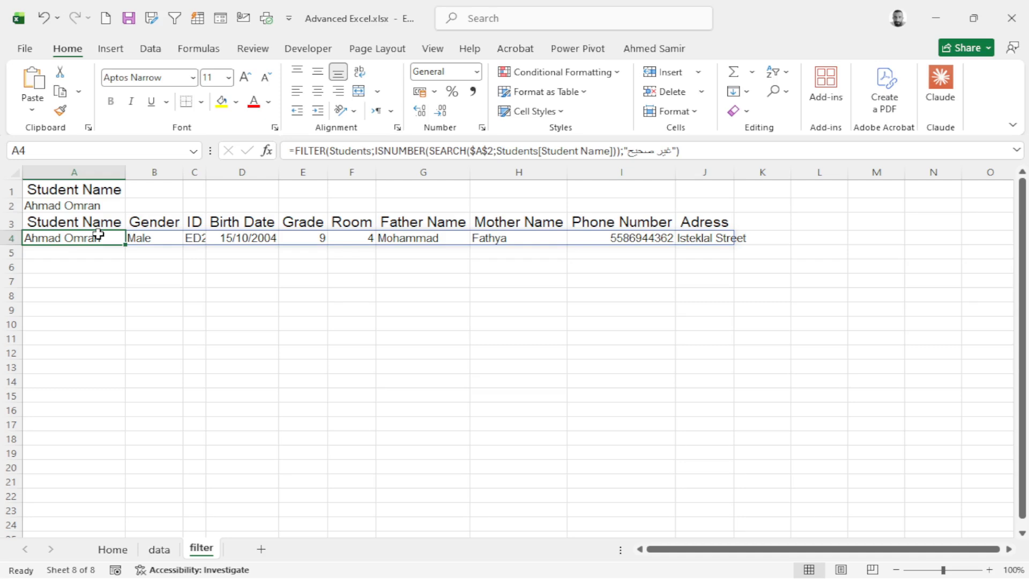
left_click(85, 206)
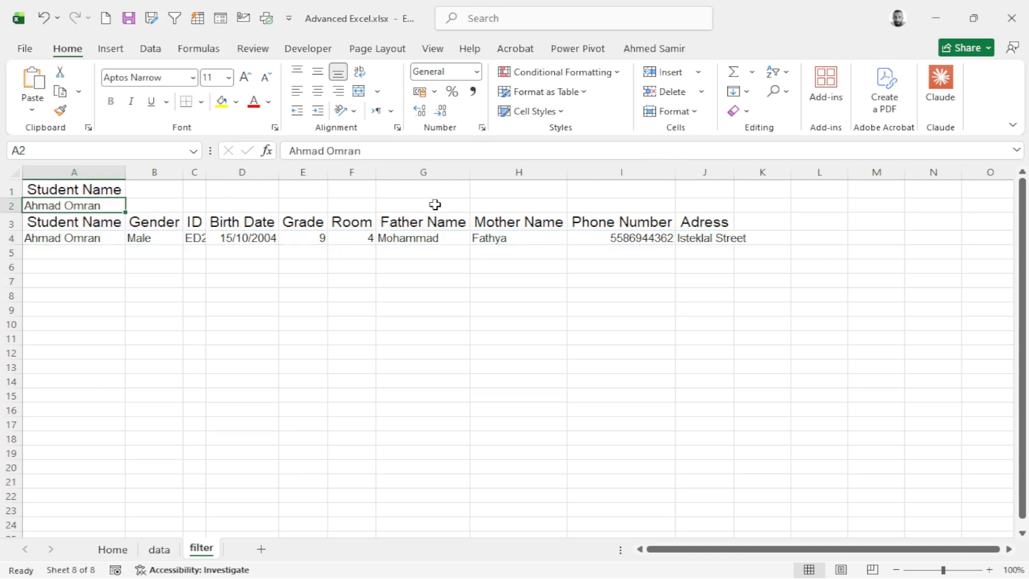
key("Down")
key("Down")
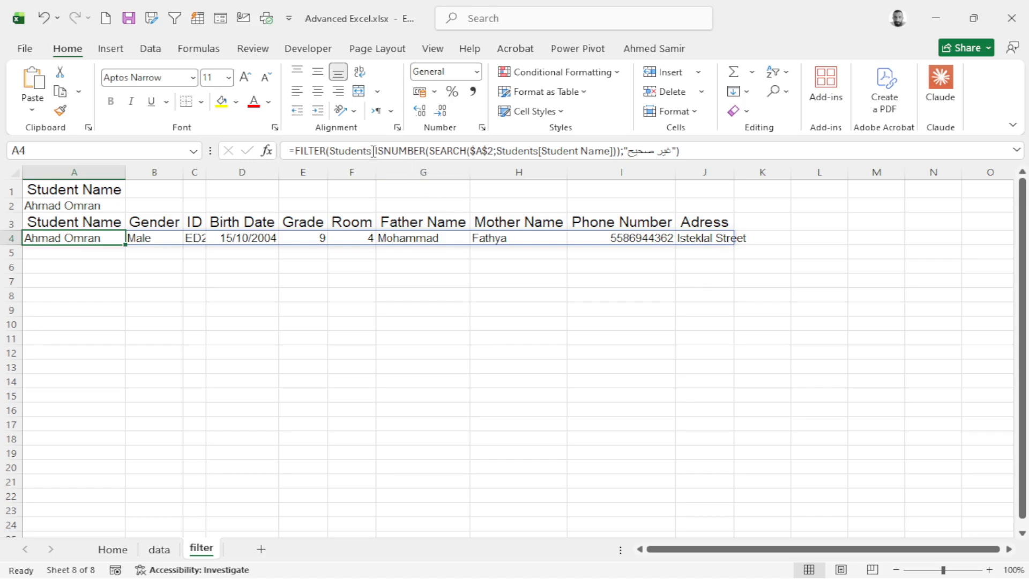
left_click_drag(374, 150, 618, 149)
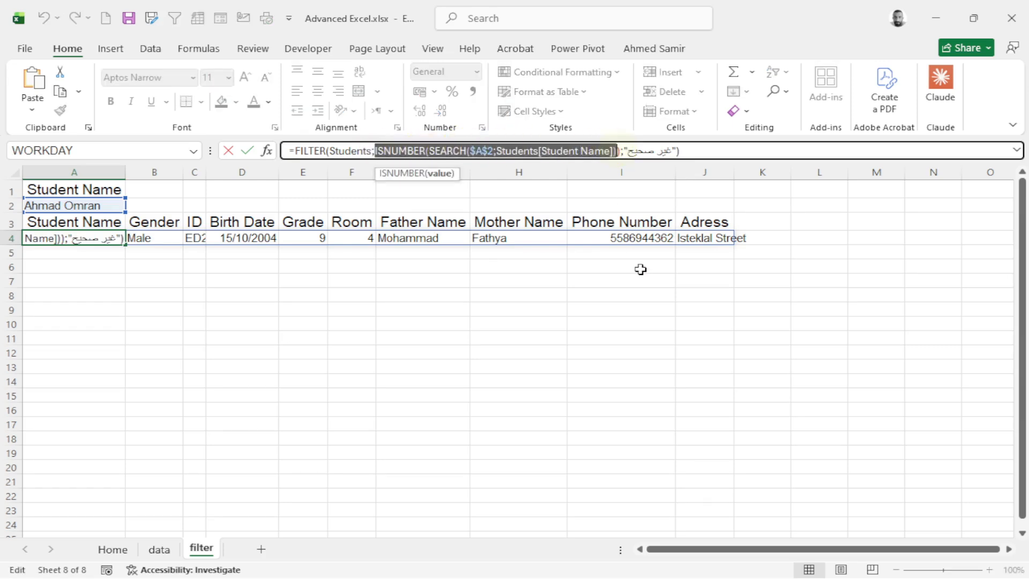
key("F9")
left_click(616, 332)
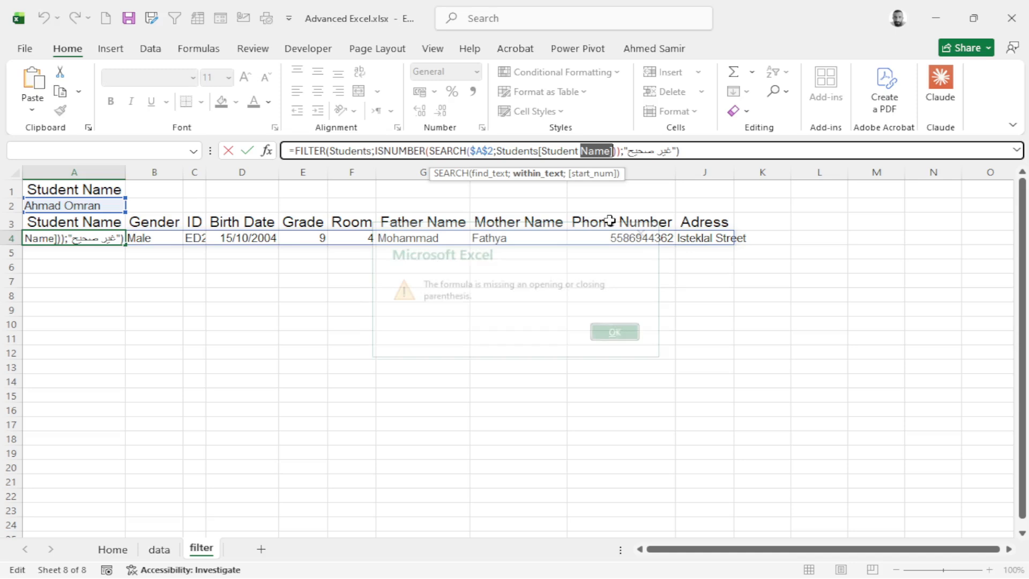
left_click_drag(374, 151, 616, 153)
left_click(1016, 150)
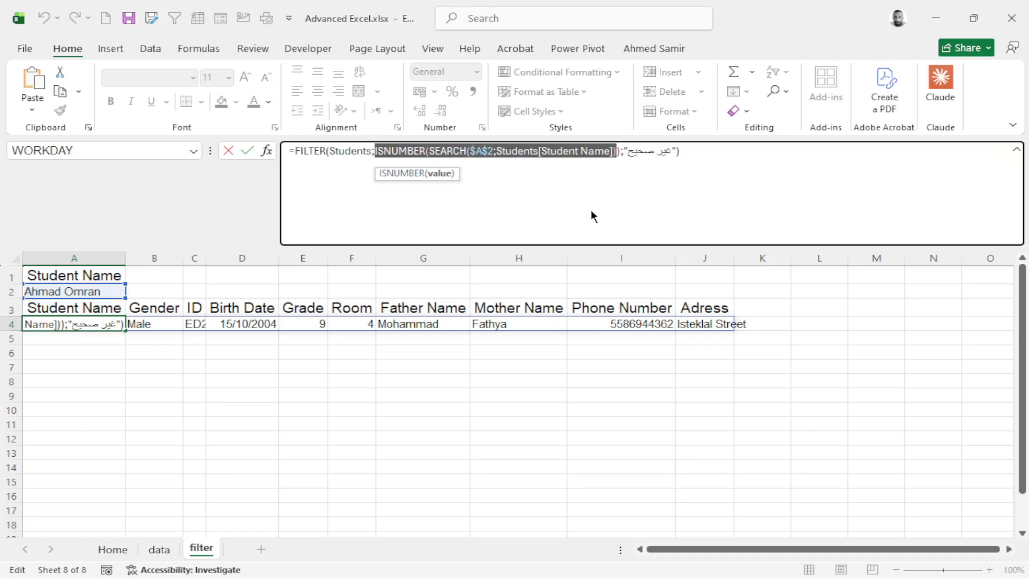
key("F9")
key("Return")
left_click_drag(620, 151, 375, 149)
key("F9")
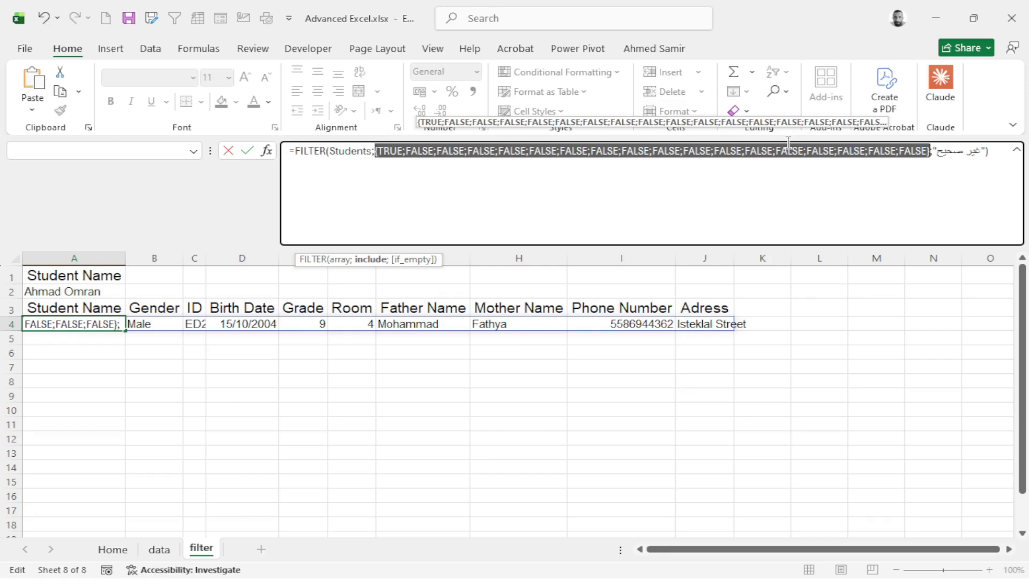
key("Escape")
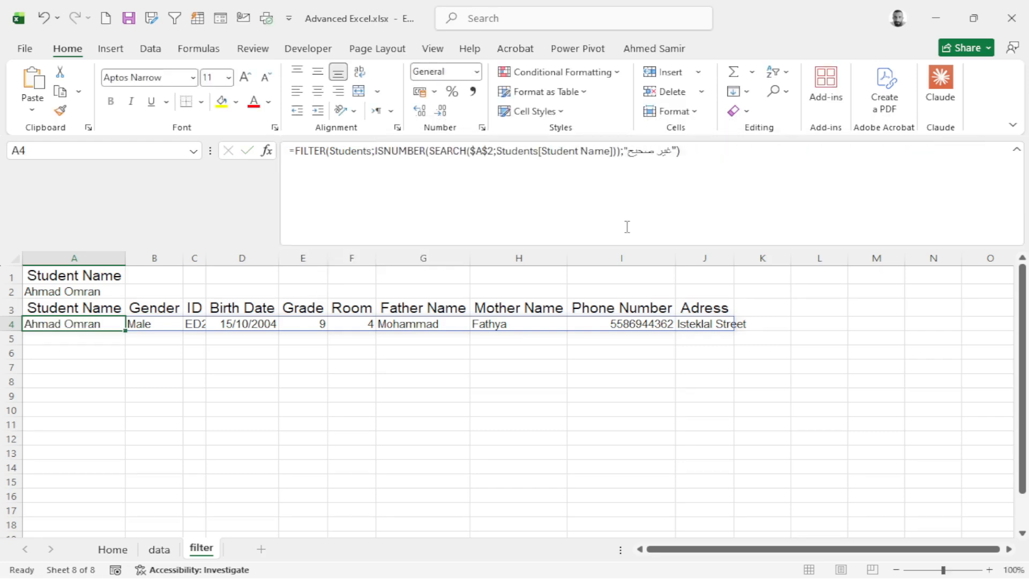
left_click(1017, 150)
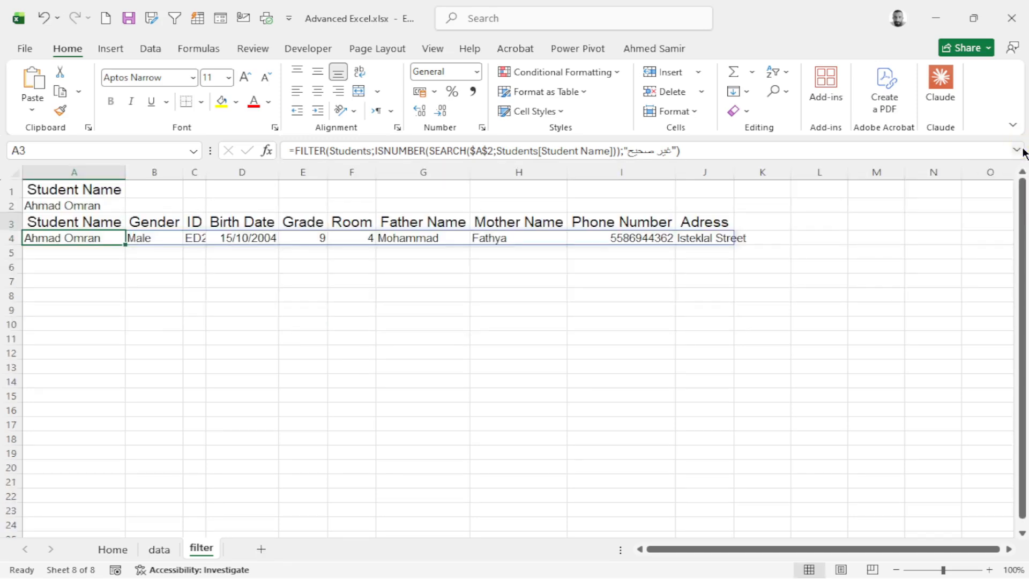
Replace the search value in A2 with the partial text "ahm" and go through the student records returned by the filter.
key("Up")
key("Up")
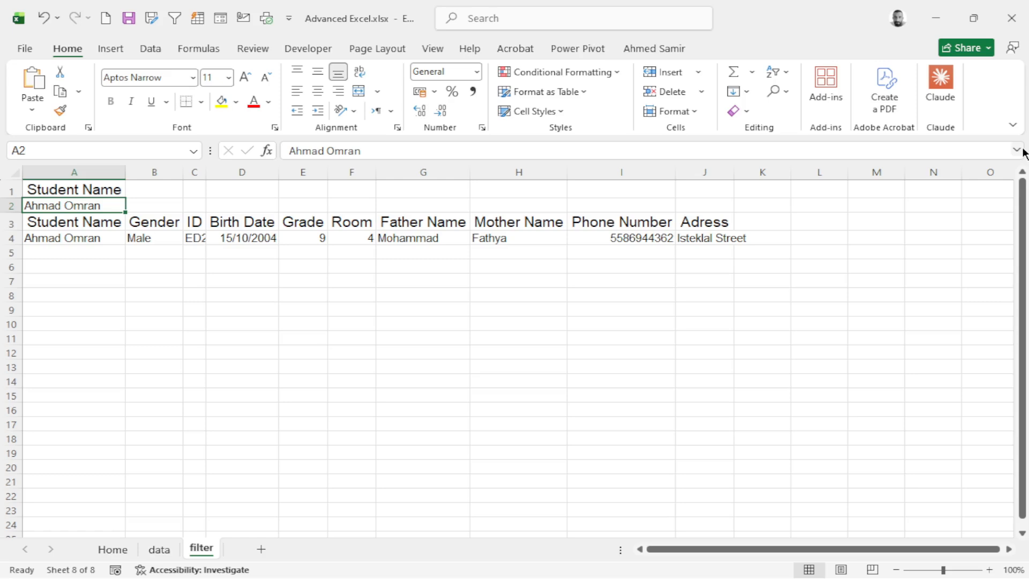
key("Down")
key("Down")
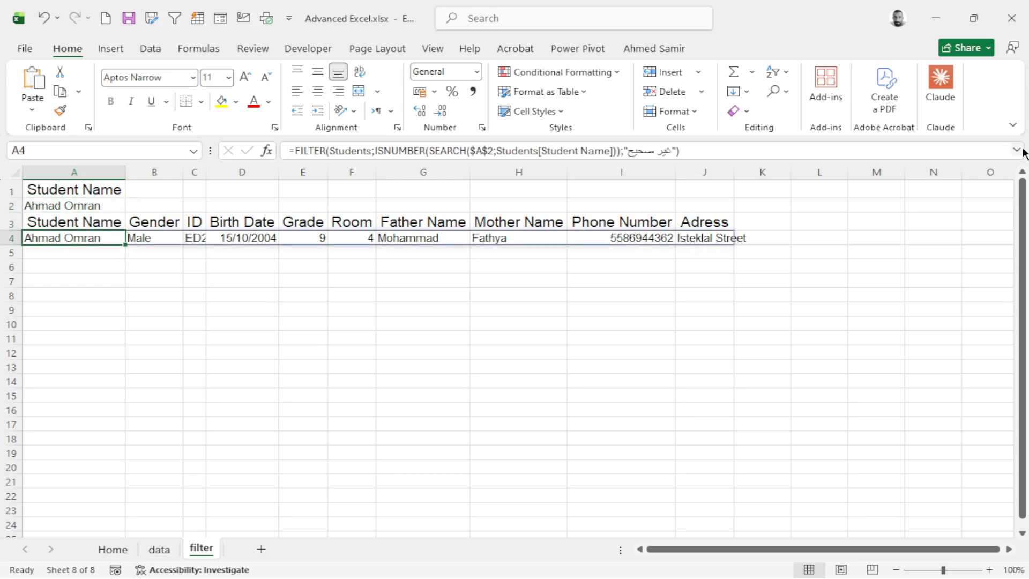
key("Up")
key("Up")
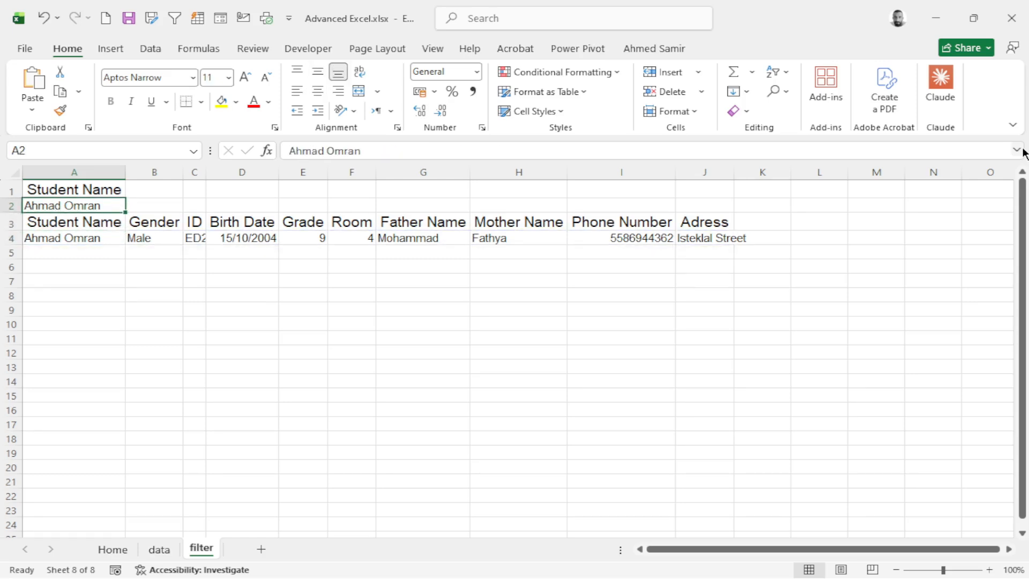
type("ahm")
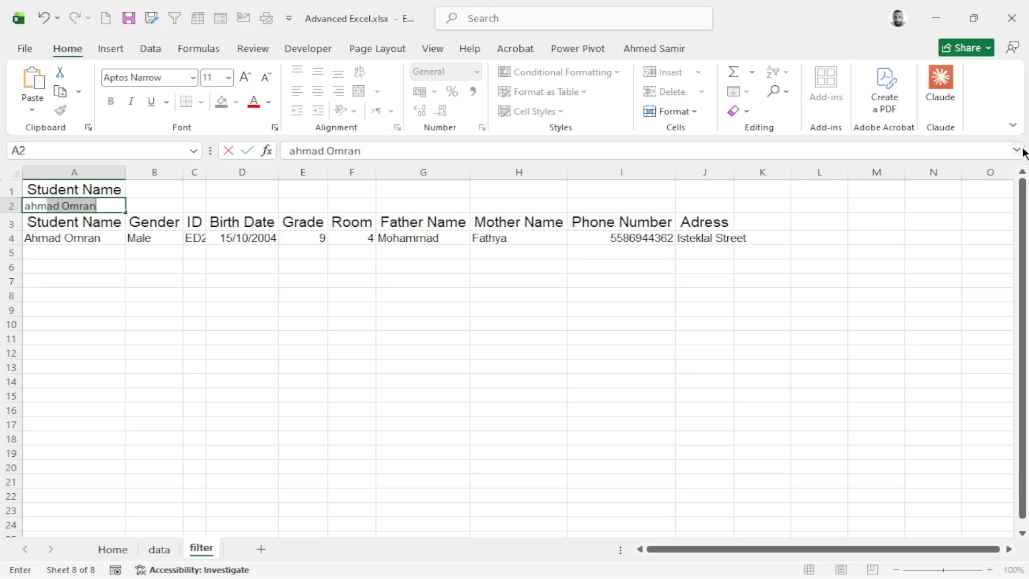
key("Return")
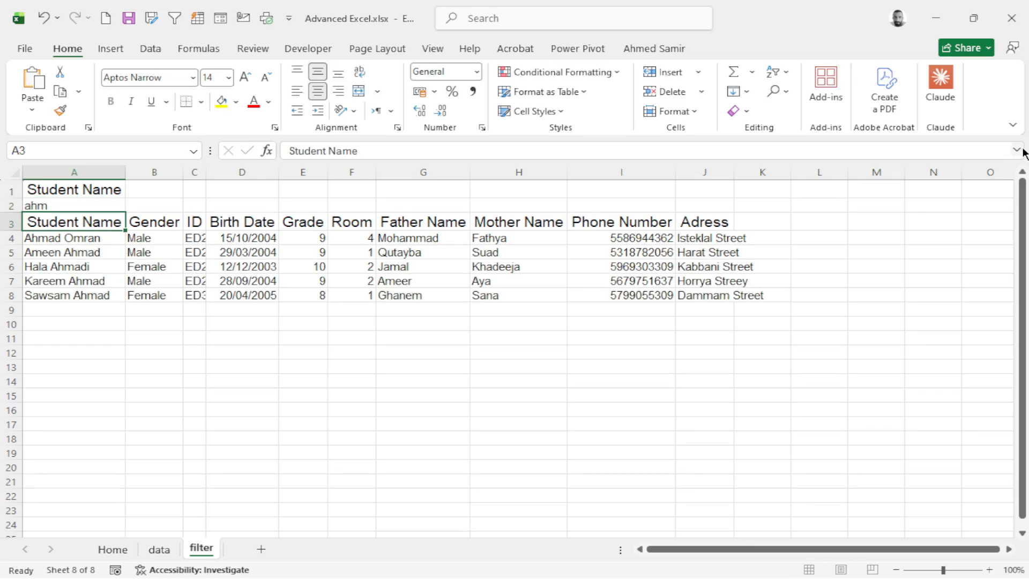
key("Down")
key("Down")
key("Down")
key("Down")
key("Down")
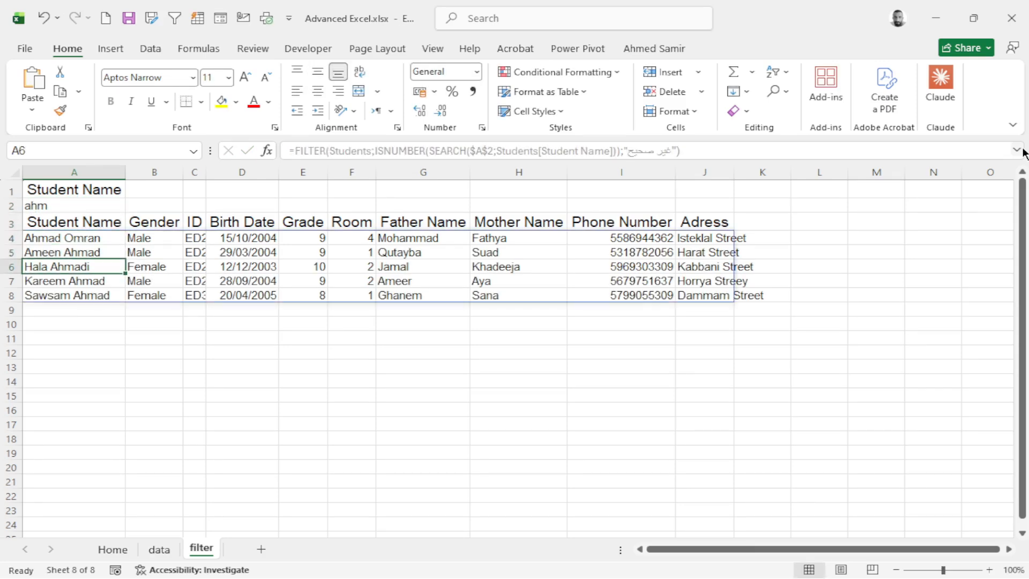
Examine the student names in the filtered records to compare where the search text "ahm" occurs in each name.
key("Down")
key("Up")
key("Up")
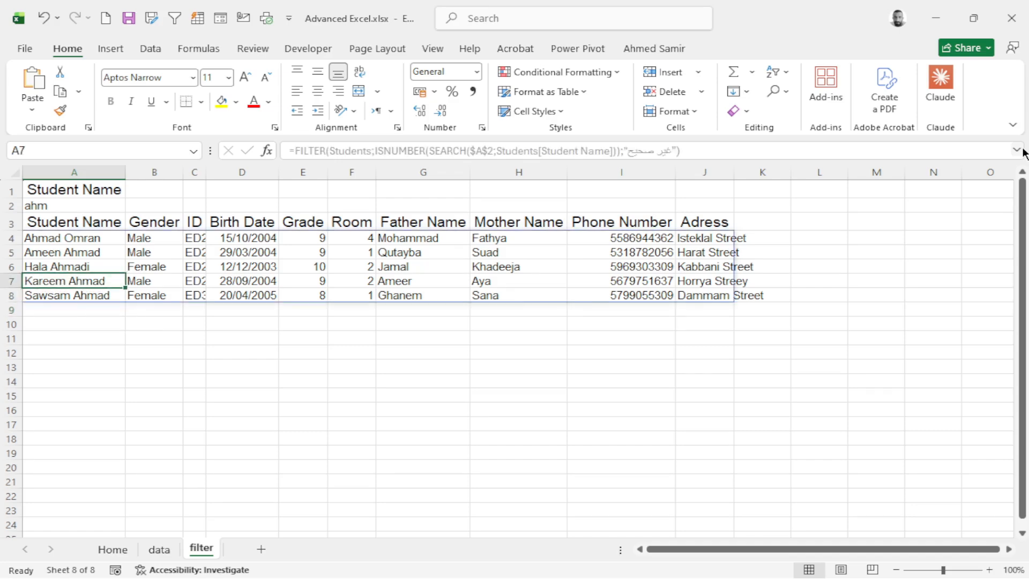
key("Up")
key("Up")
key("Up")
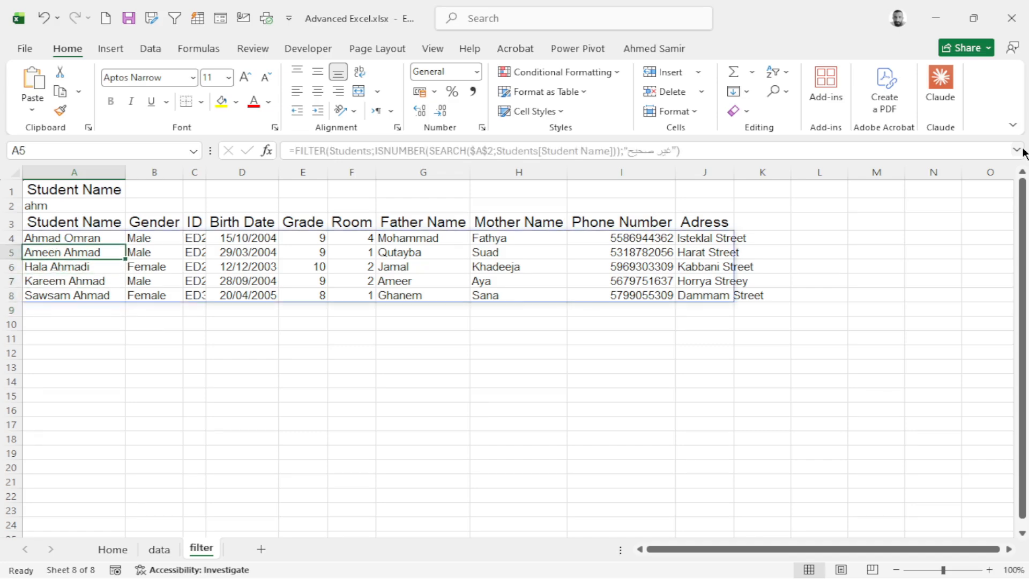
key("Down")
key("Down")
key("Up")
key("Down")
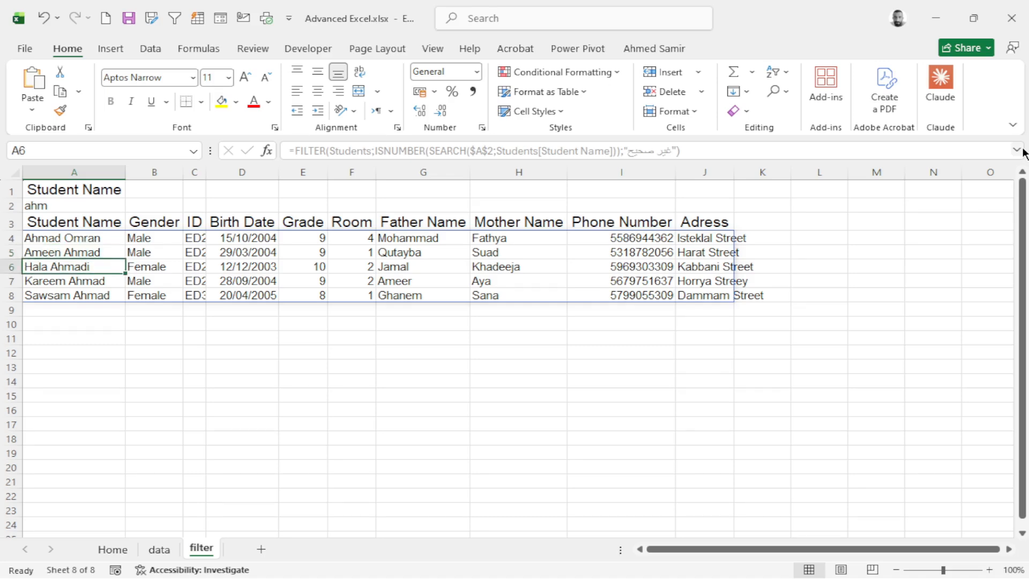
key("Up")
key("Up")
key("Down")
key("Down")
key("Down")
key("Down")
key("Down")
key("Up")
key("Up")
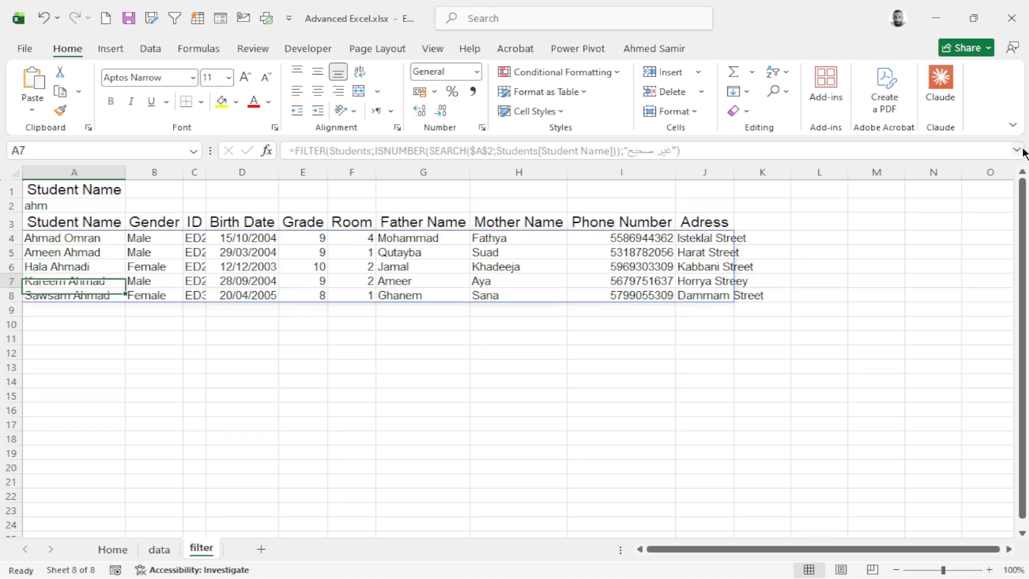
Extend the partial search text in A2 to the complete first name, leaving out the autocompleted surname.
key("Up")
key("Up")
key("Up")
key("Up")
key("Up")
key("Up")
key("Down")
key("Down")
key("Up")
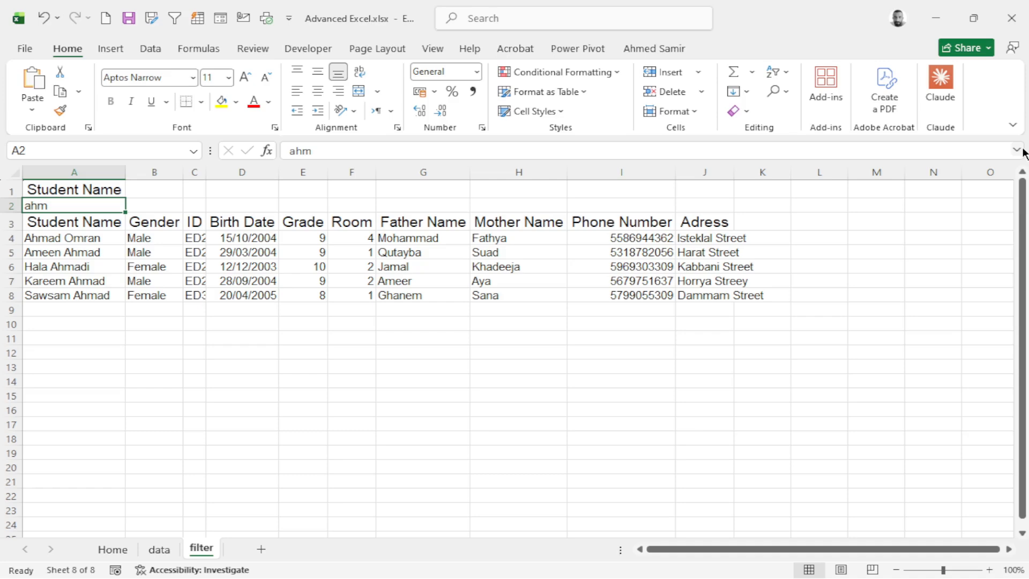
type("ahmad")
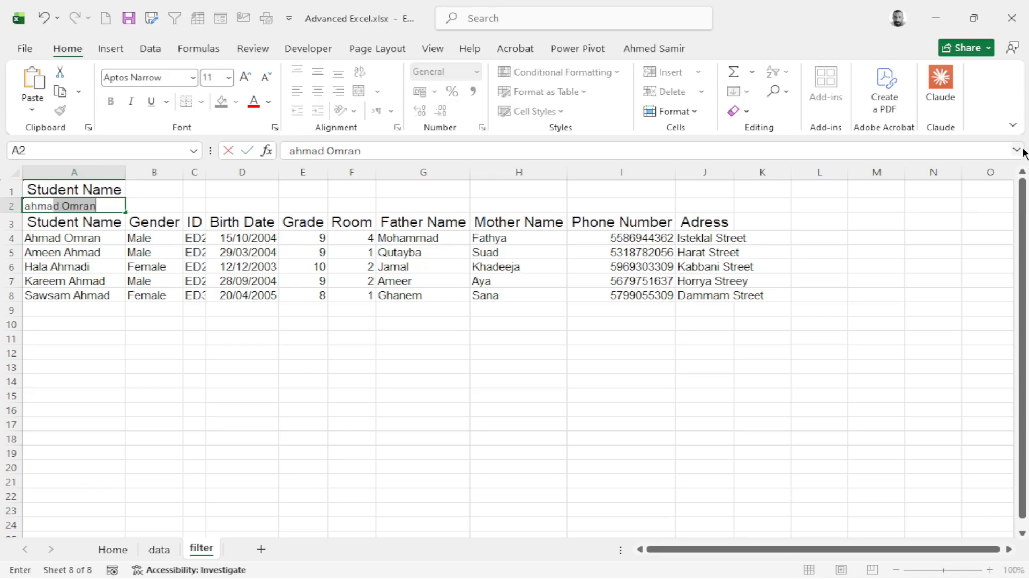
key("Delete")
key("Return")
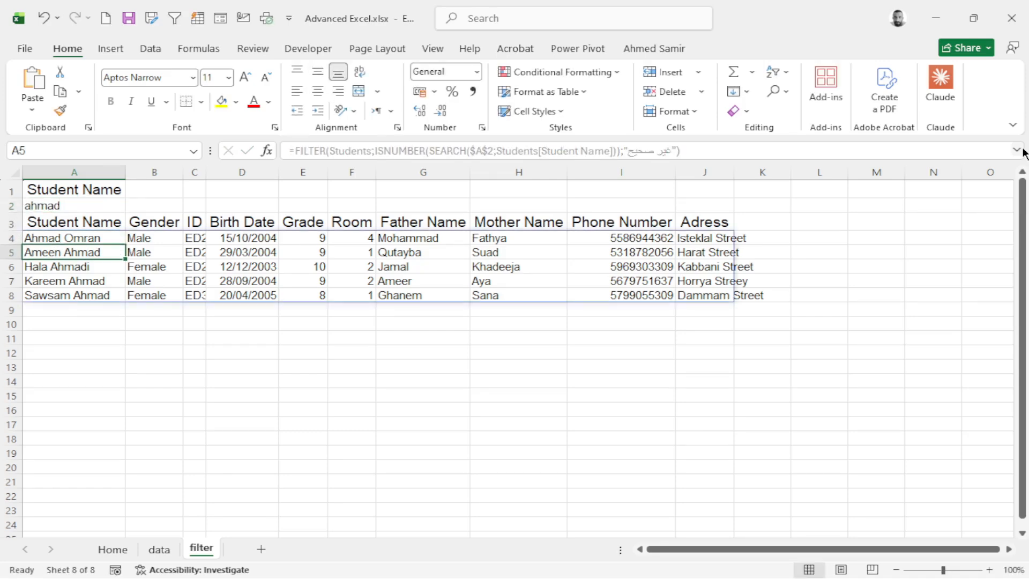
Replace the search value in A2 with a different student's first name in lowercase and go through the returned records.
key("Up")
type("ali")
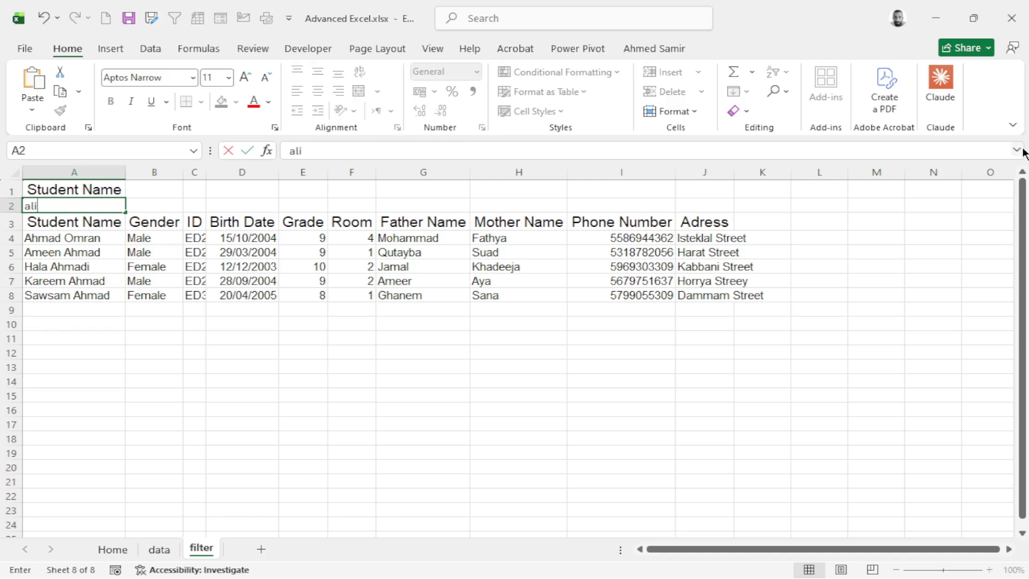
key("Return")
key("Down")
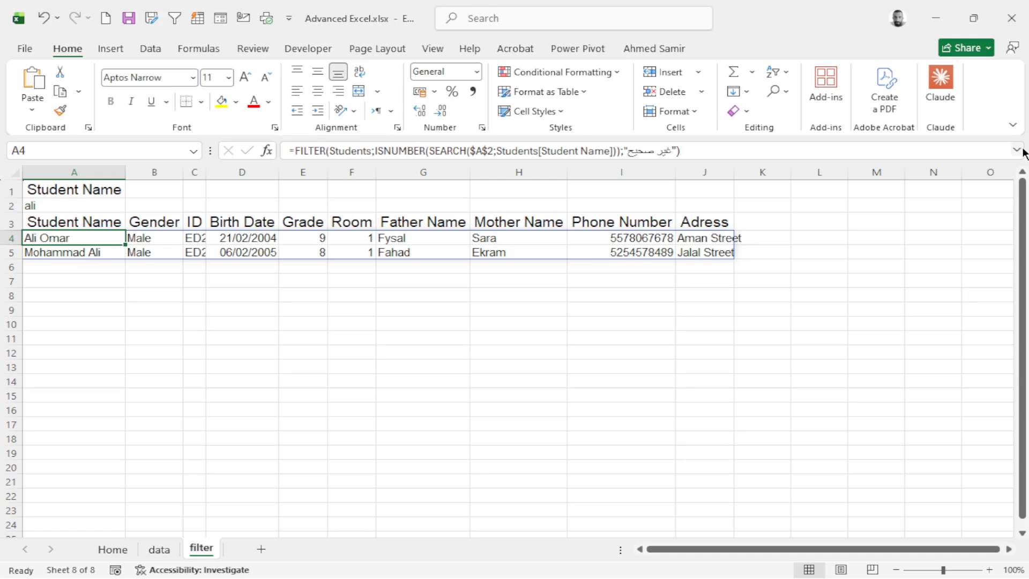
key("Down")
key("Up")
key("Down")
key("Up")
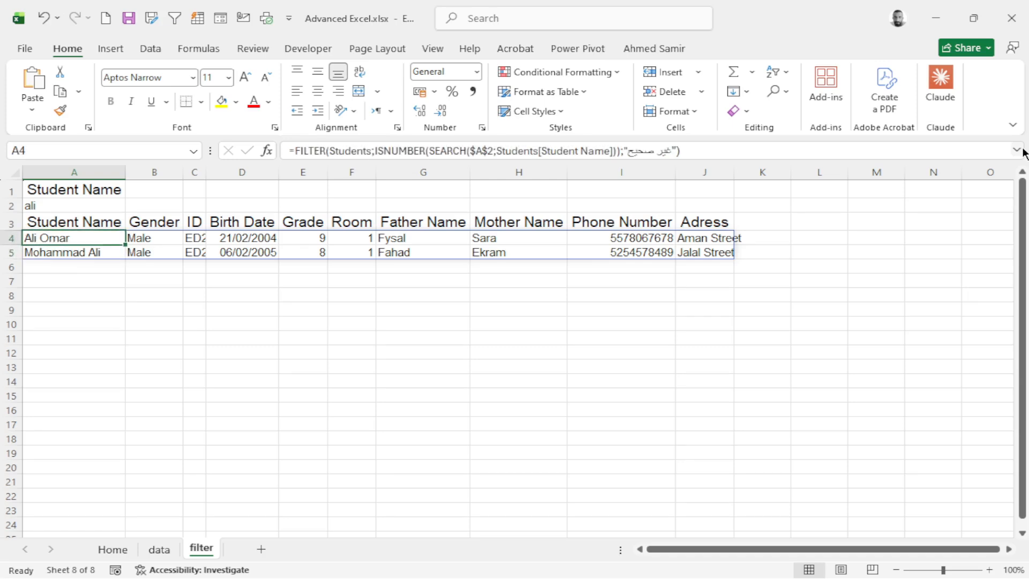